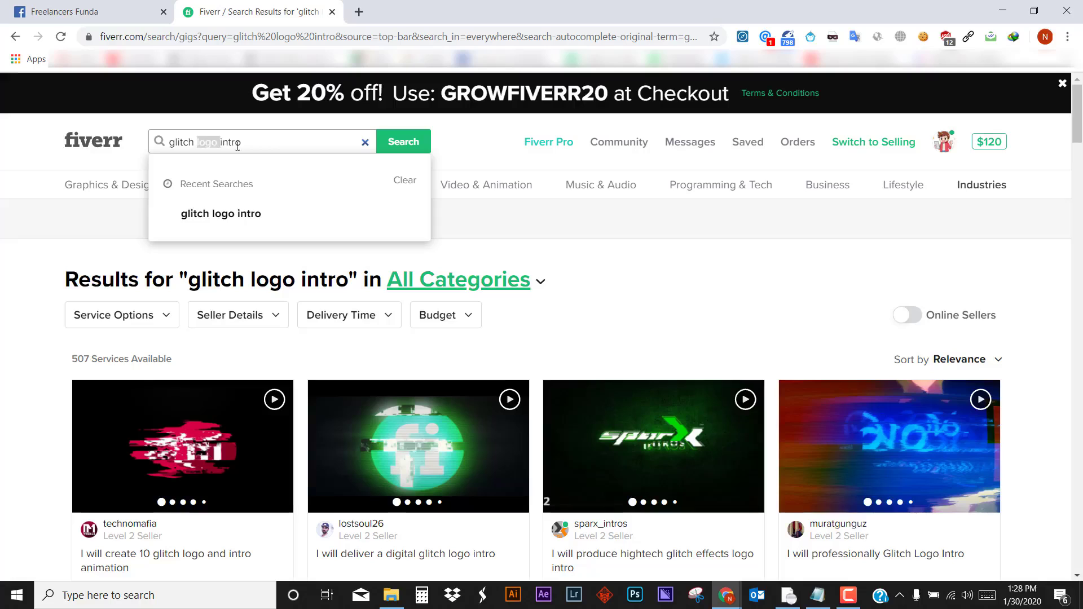
Step: Examine the Fiverr search results for "glitch logo intro", including the number of available services, seller ratings and starting prices
click(264, 147)
drag(171, 142, 265, 142)
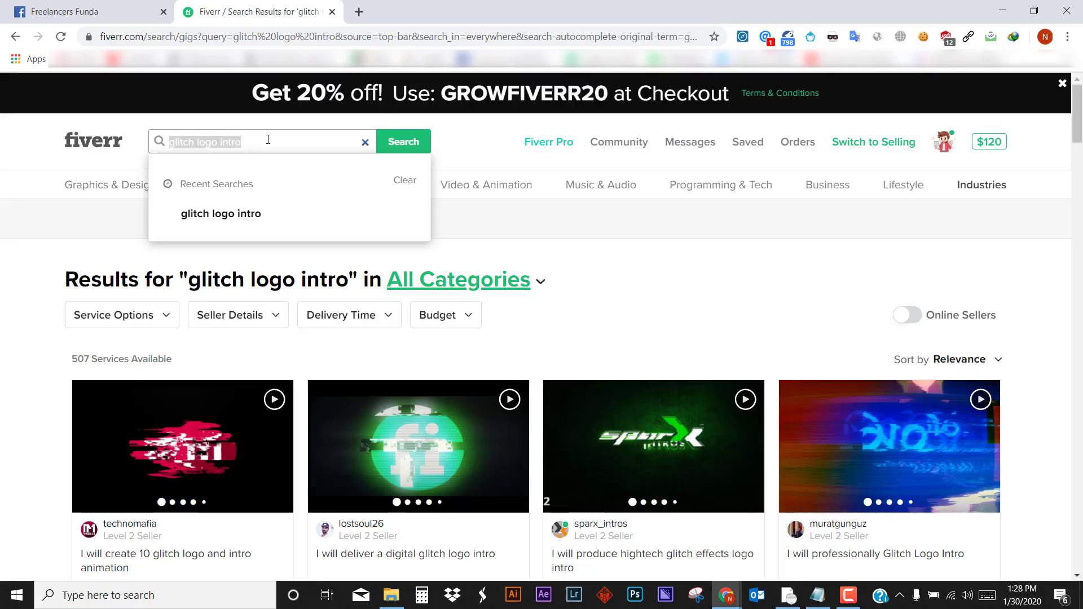
click(266, 142)
scroll(520, 285, down, 4)
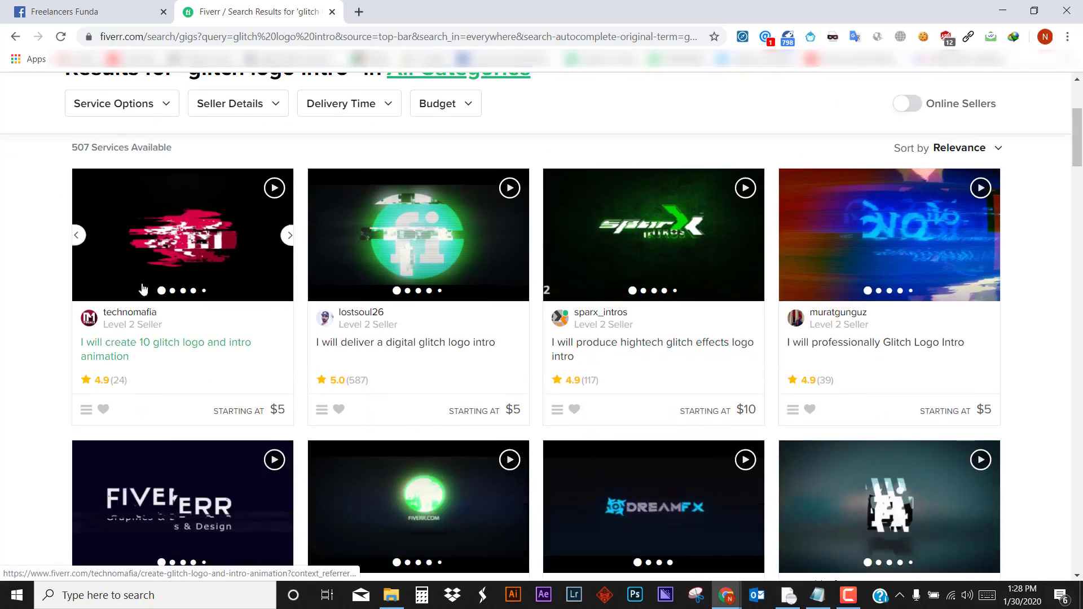
scroll(119, 191, up, 1)
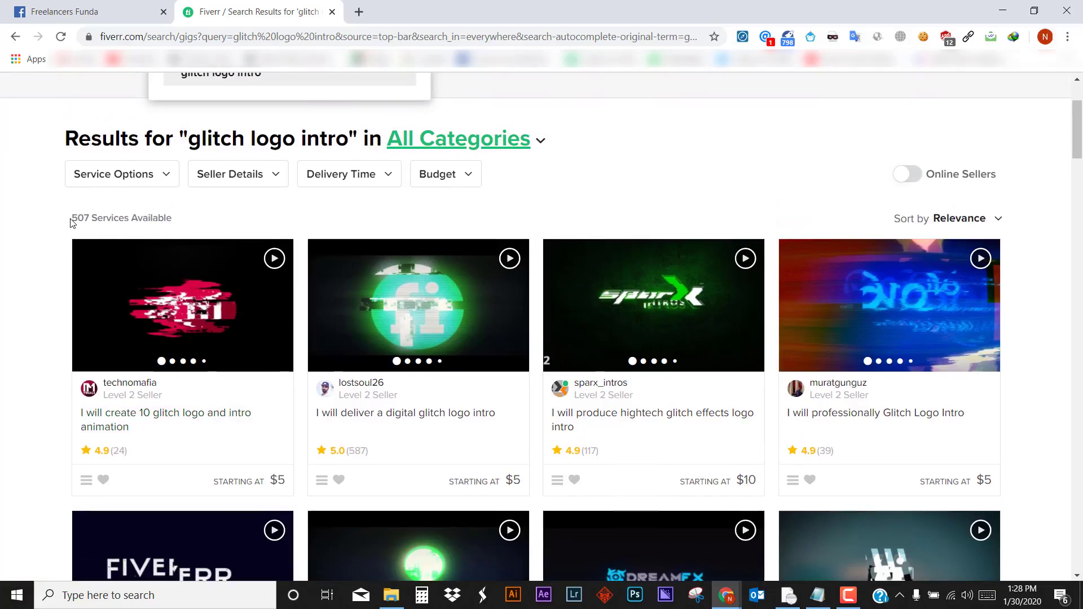
drag(73, 219, 151, 219)
click(150, 219)
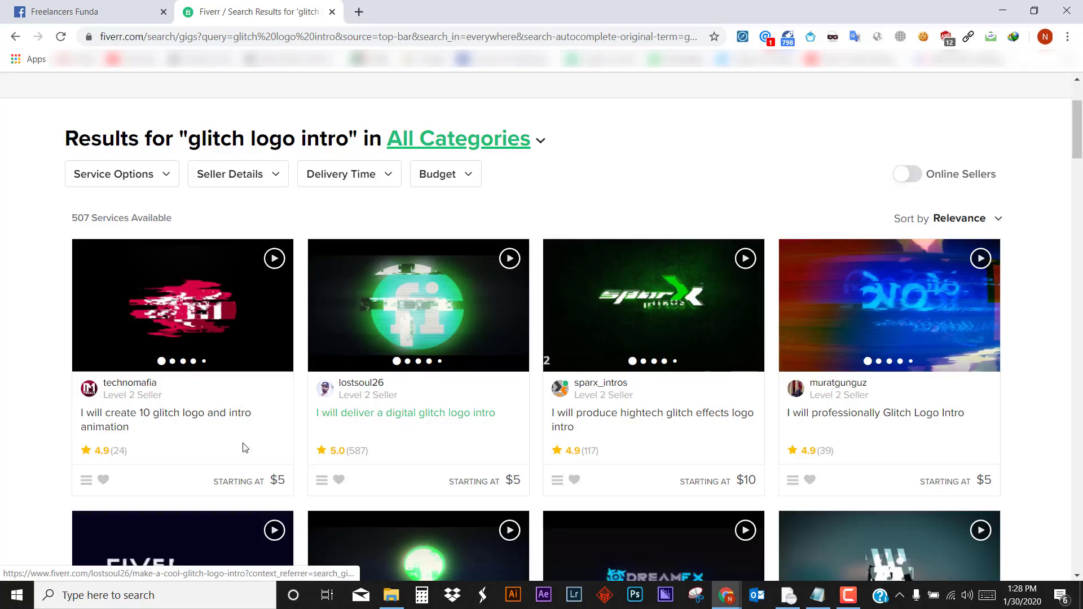
scroll(645, 406, down, 3)
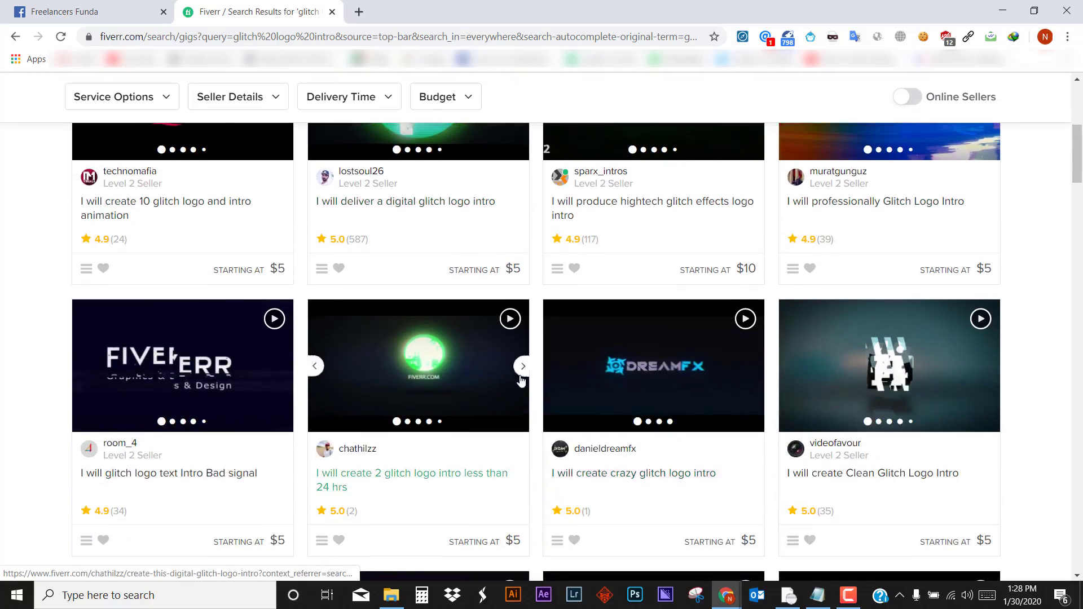
scroll(602, 406, up, 3)
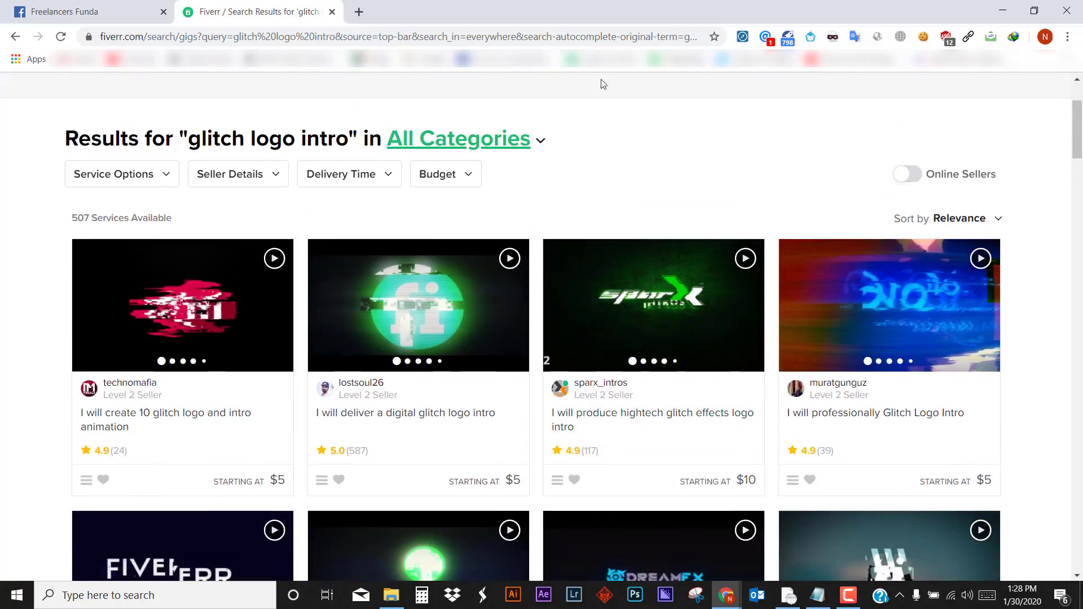
Step: Switch to File Explorer and open the Glitch Minimal Logo V2 project in After Effects, accepting the project conversion notice
click(404, 600)
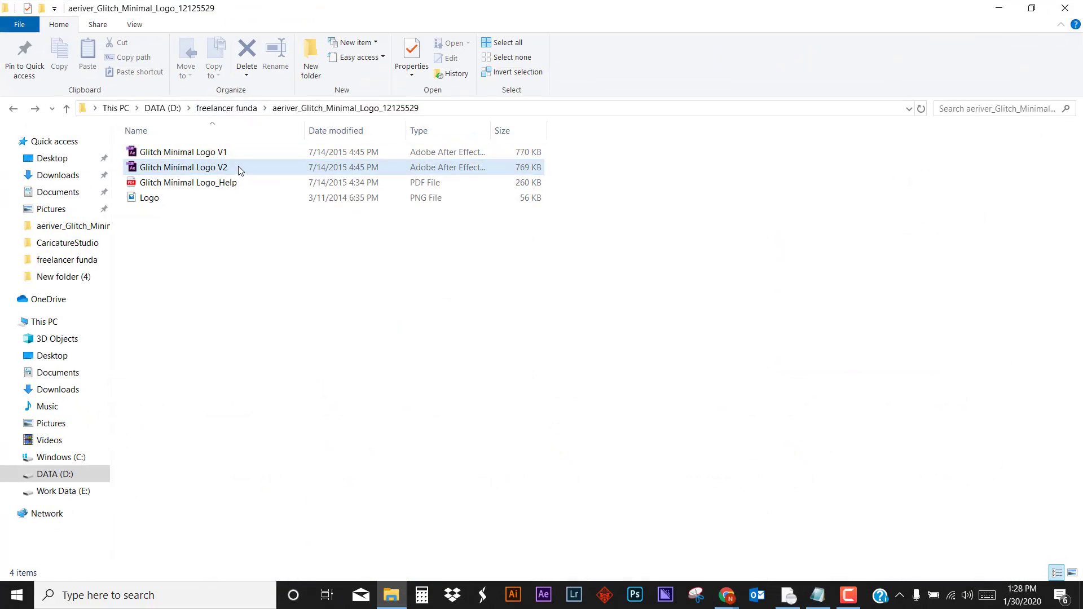
click(463, 237)
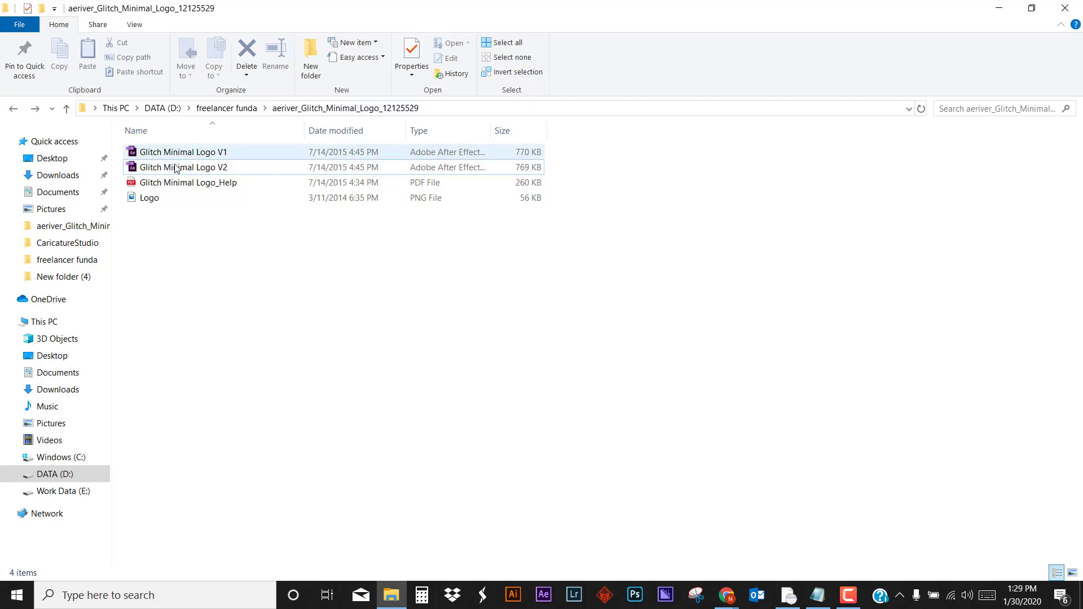
click(211, 168)
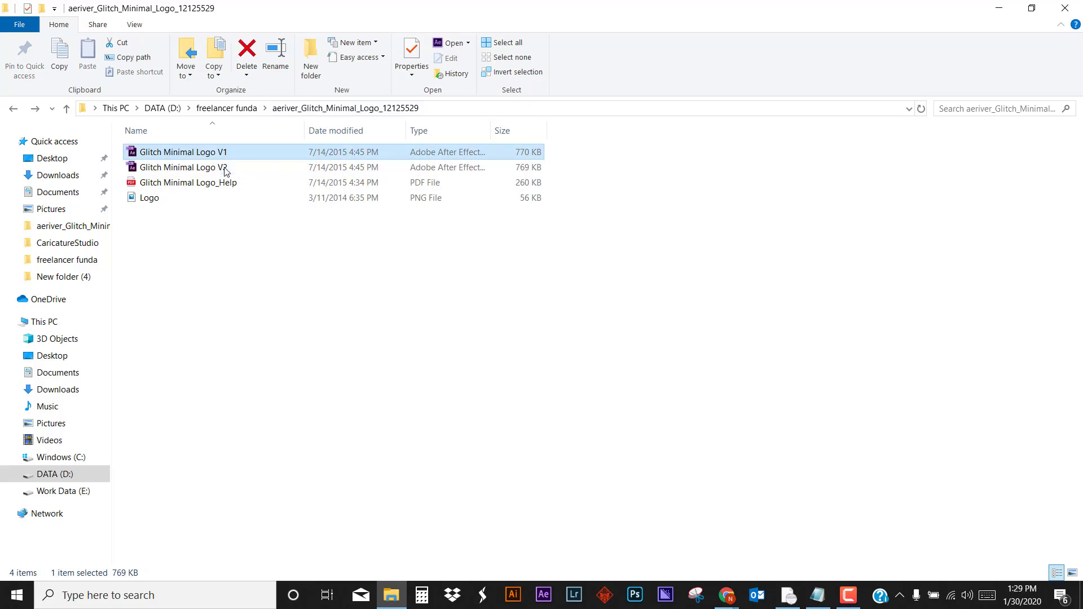
key(F2)
key(Escape)
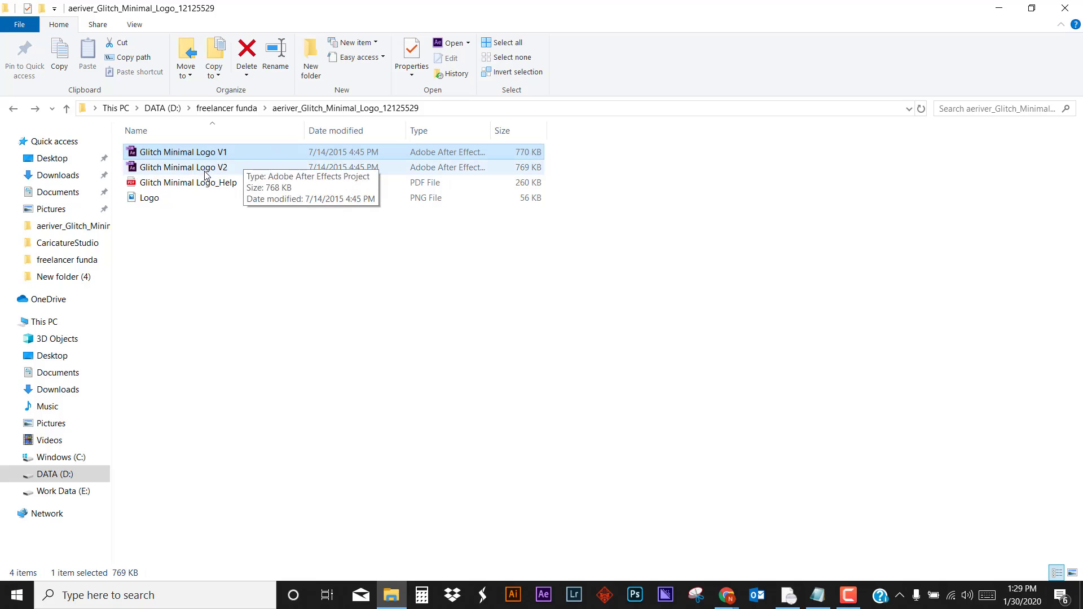
click(242, 167)
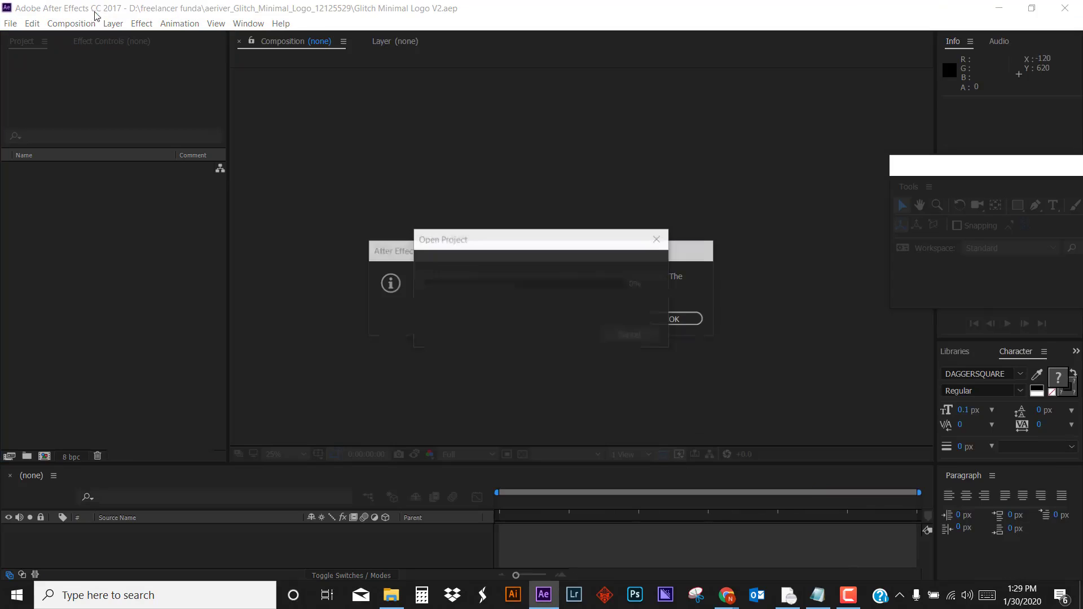
click(657, 317)
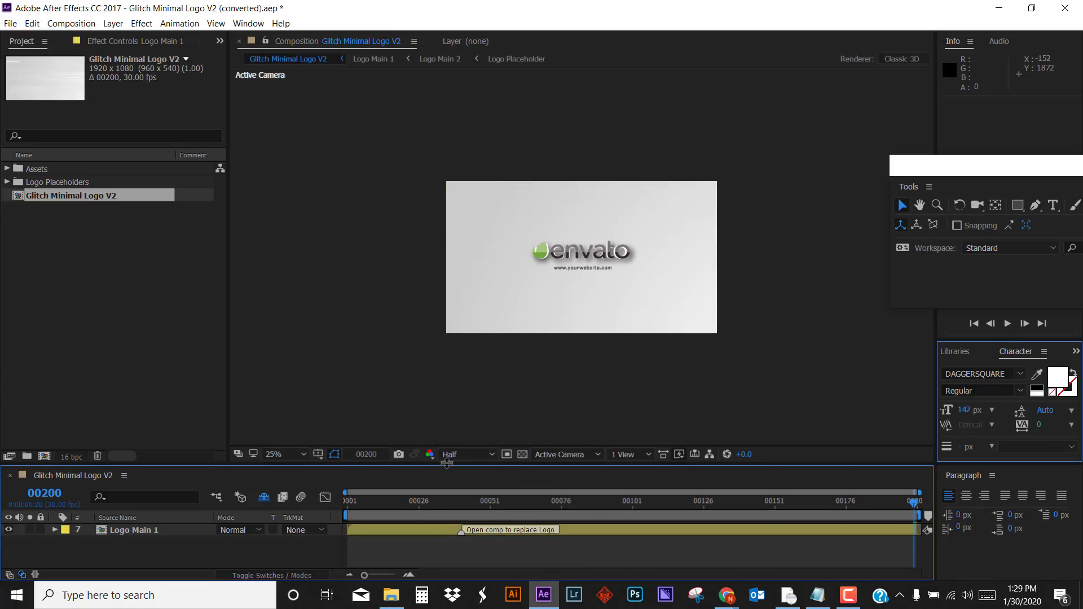
Step: Enlarge the timeline area and reposition the floating Tools panel so its tools are fully accessible
drag(446, 463, 446, 404)
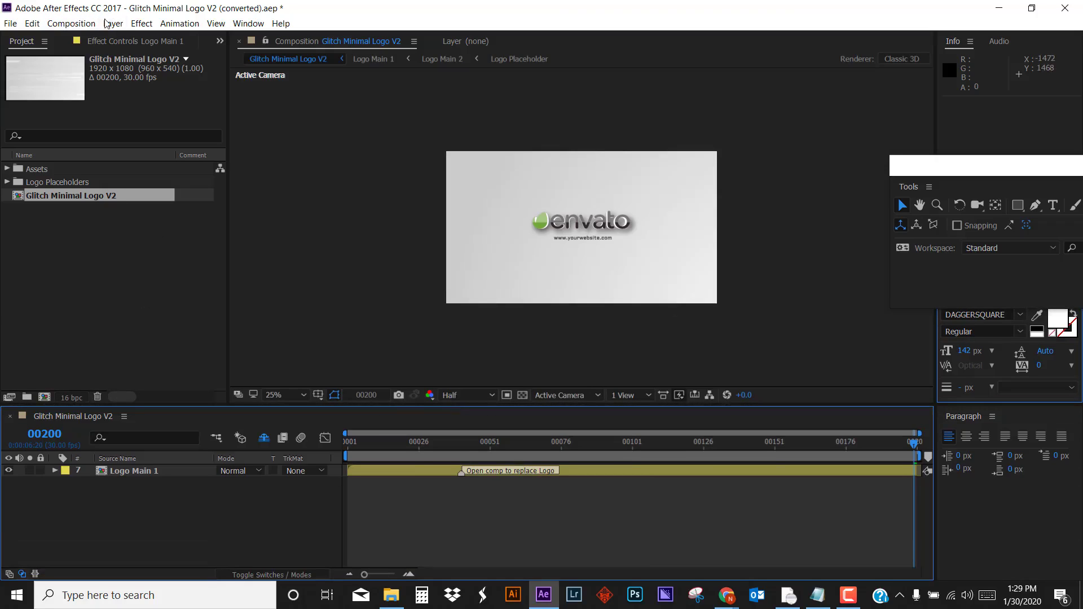
click(101, 257)
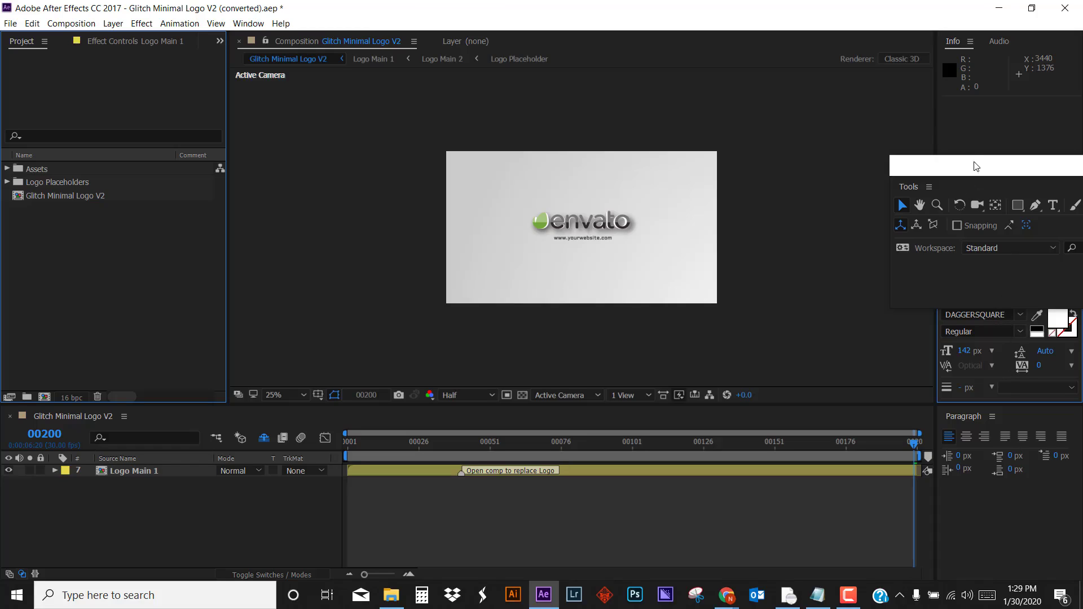
drag(976, 165, 931, 100)
click(984, 331)
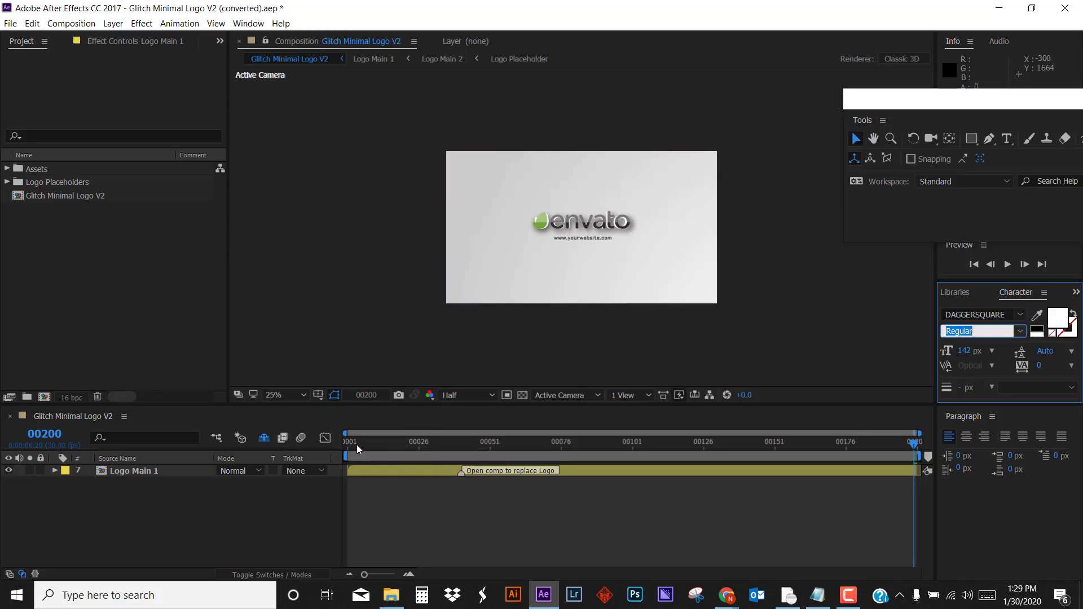
Step: Set the composition preview resolution to Third and scrub the glitch animation from frame 100 to frame 84
drag(356, 445, 629, 479)
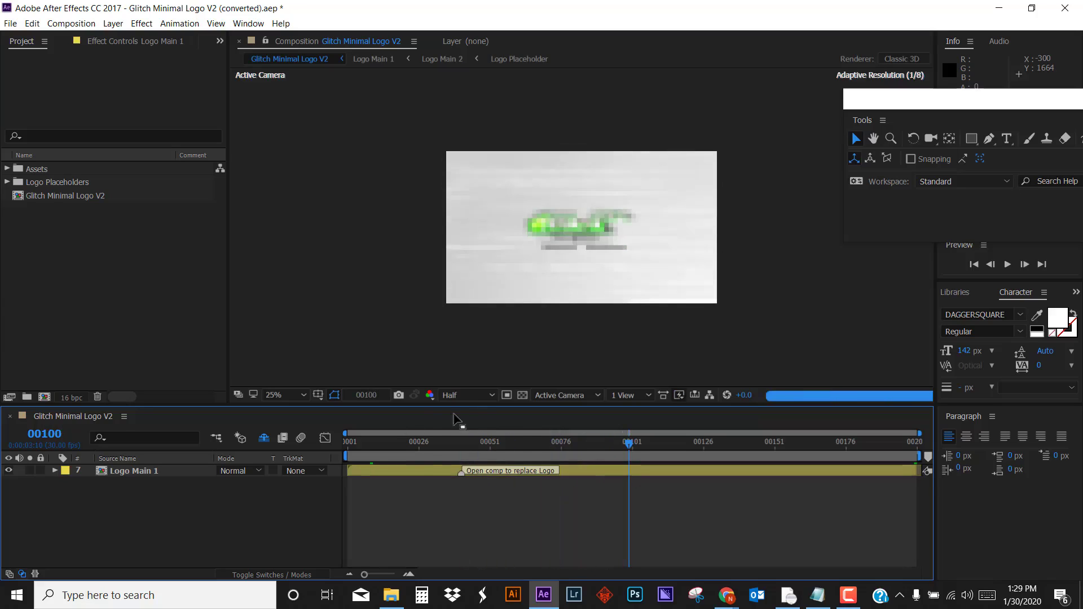
click(469, 395)
click(475, 455)
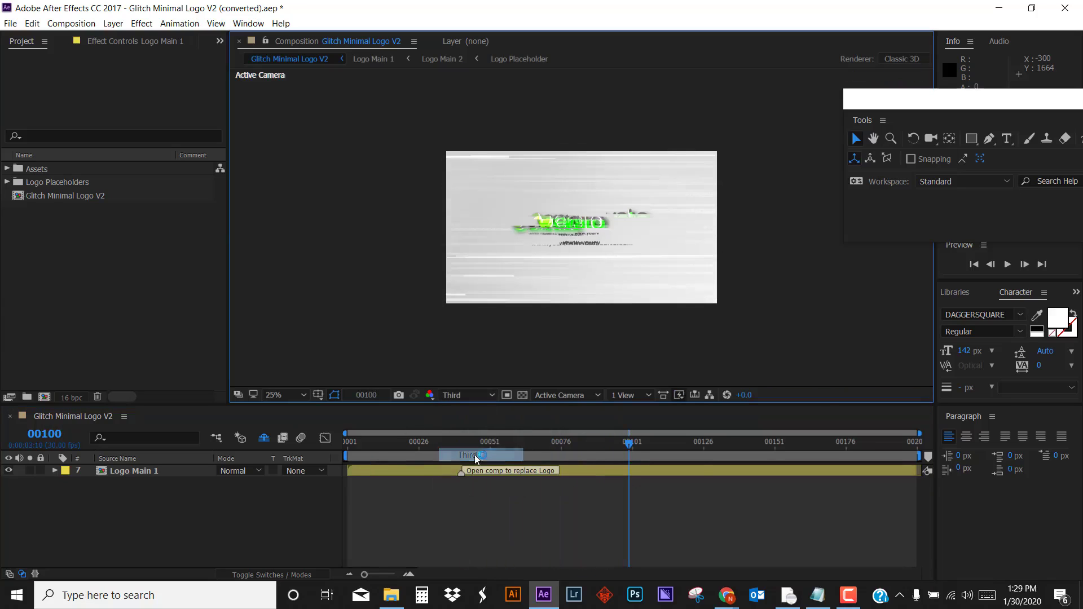
drag(632, 446, 584, 442)
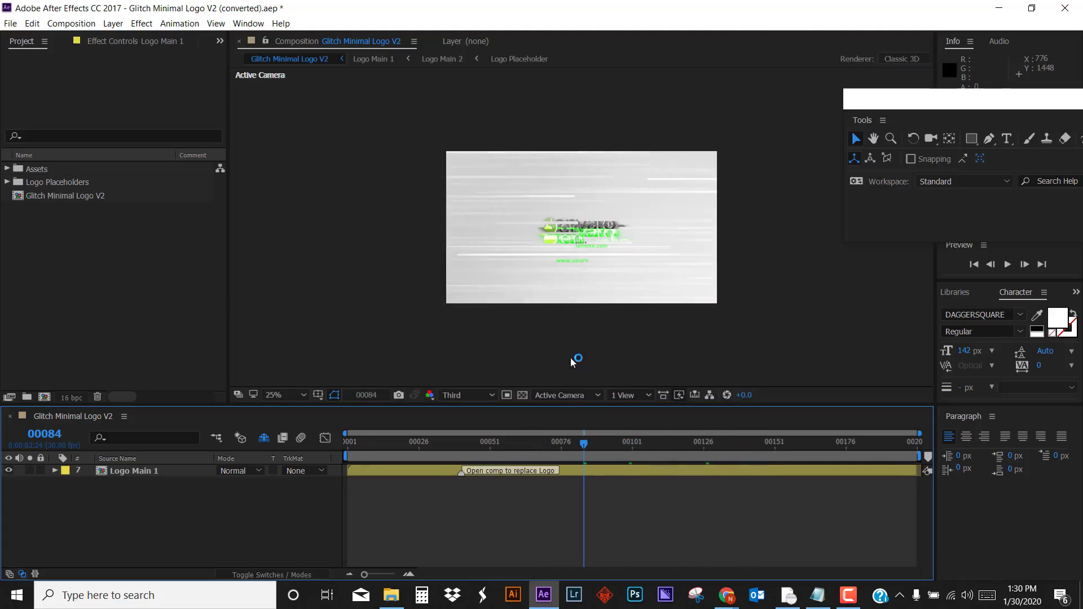
Step: Open the Logo Placeholder composition from the Logo Placeholders folder
click(7, 183)
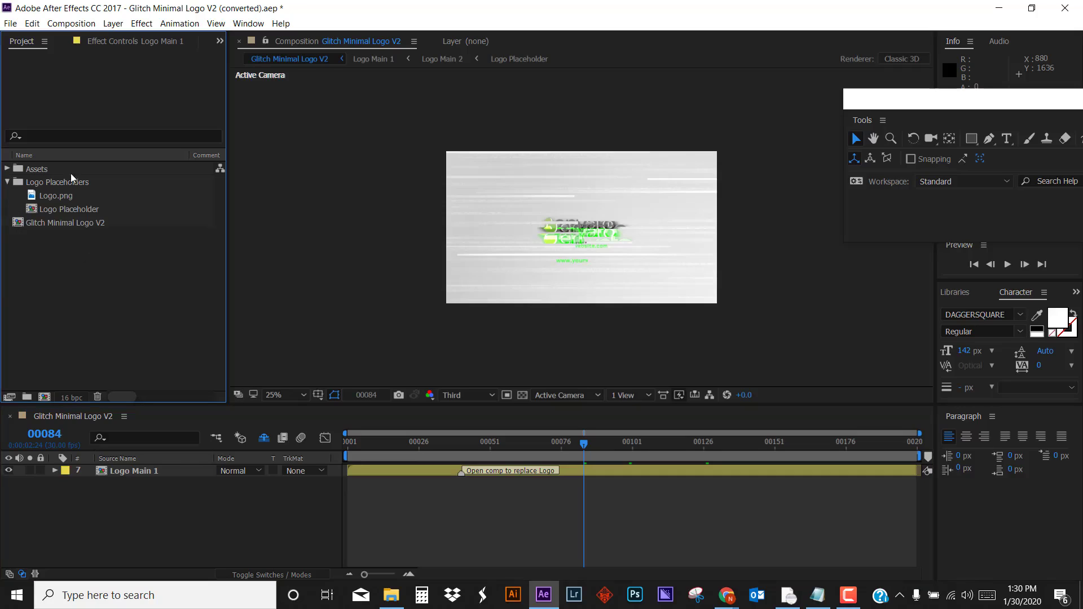
click(73, 210)
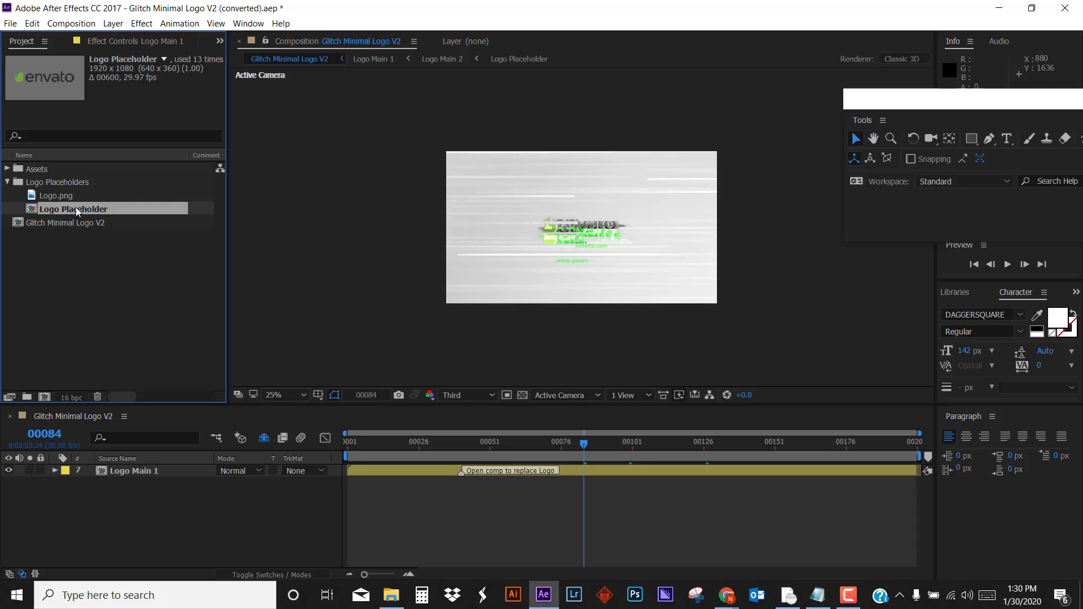
double_click(83, 208)
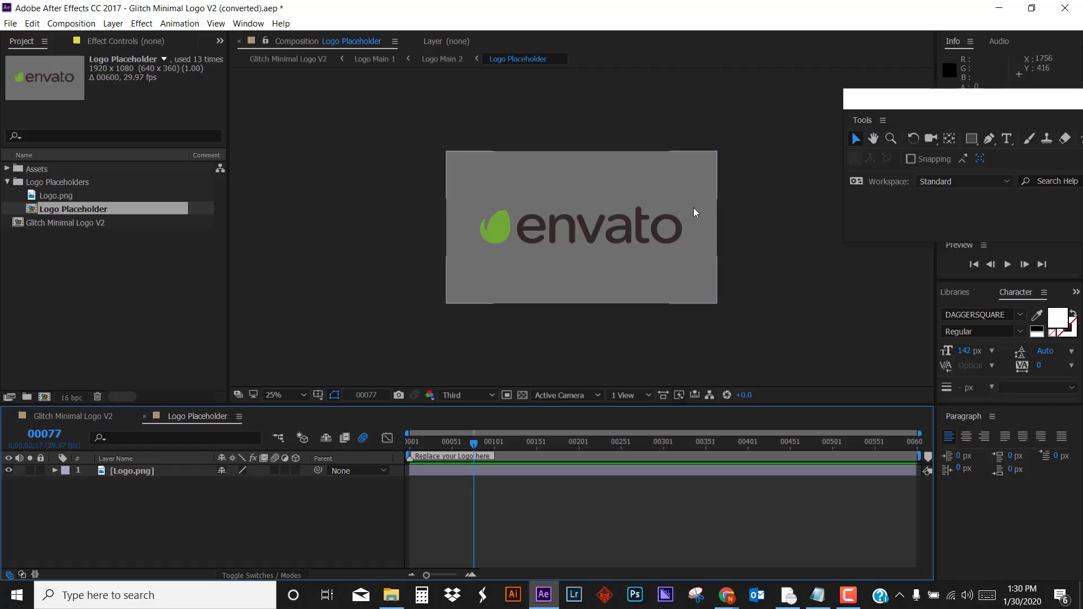
Step: Add a text layer reading "FREELANCERS FUNDA" over the envato logo, moving the floating Tools panel clear of the canvas
drag(1018, 115, 799, 105)
click(787, 128)
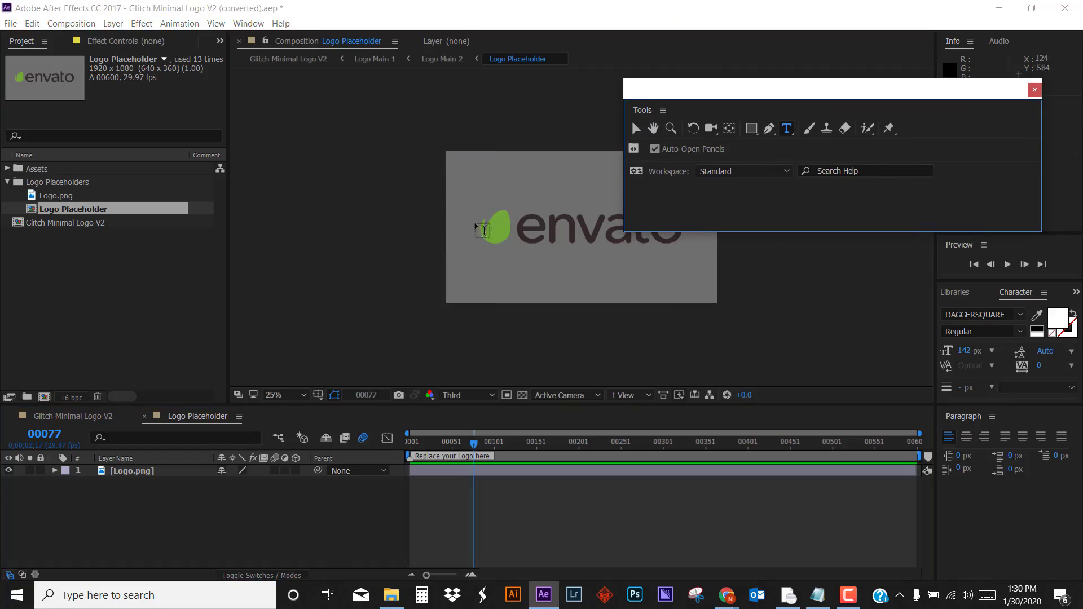
click(483, 216)
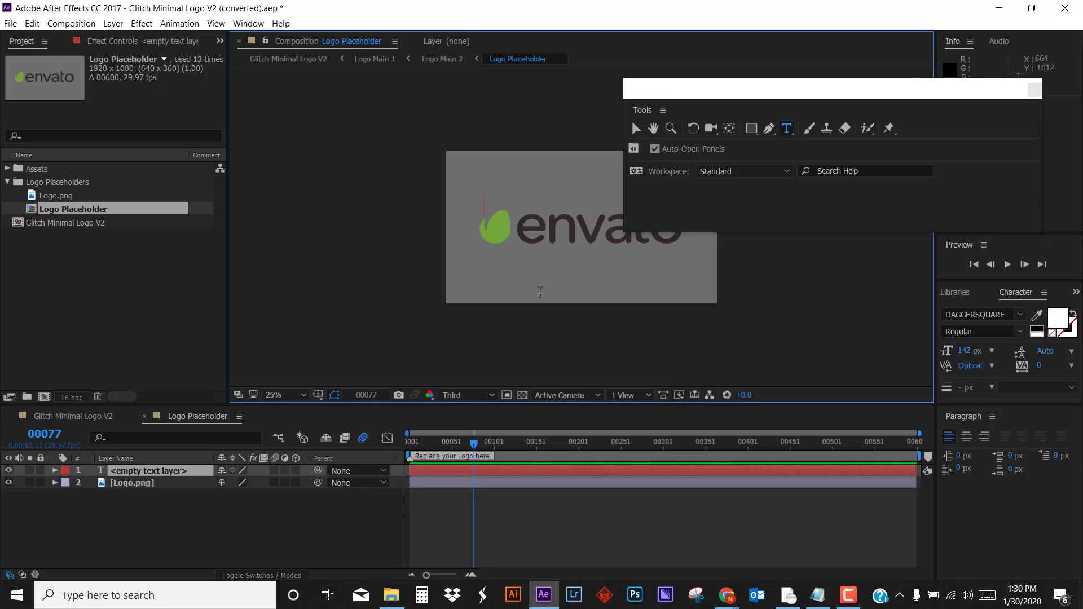
text(FREEL)
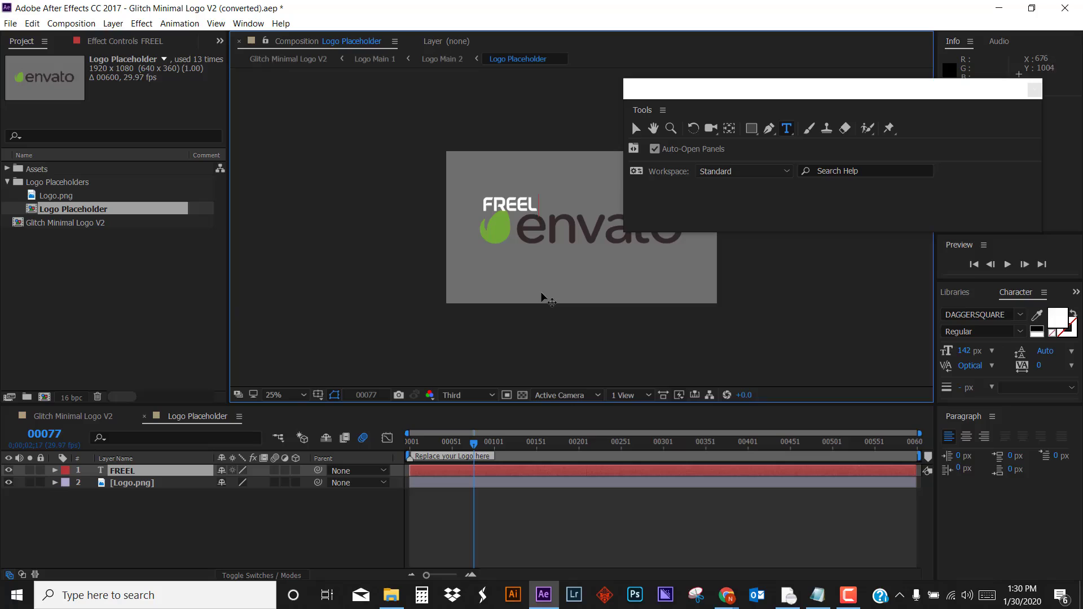
text(ANCER)
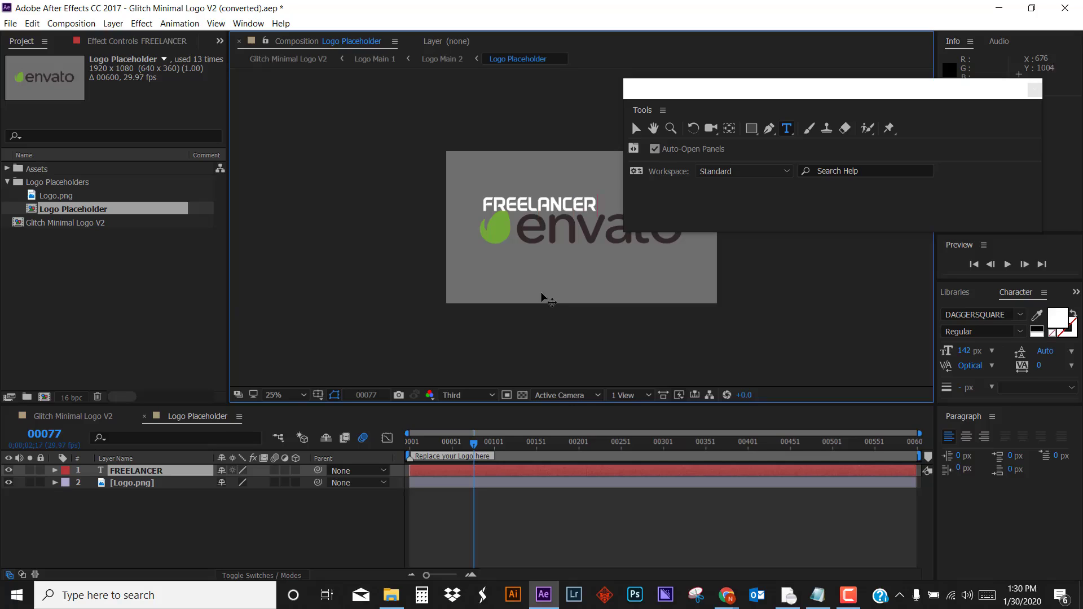
text(S FUNDA)
drag(846, 89, 1023, 70)
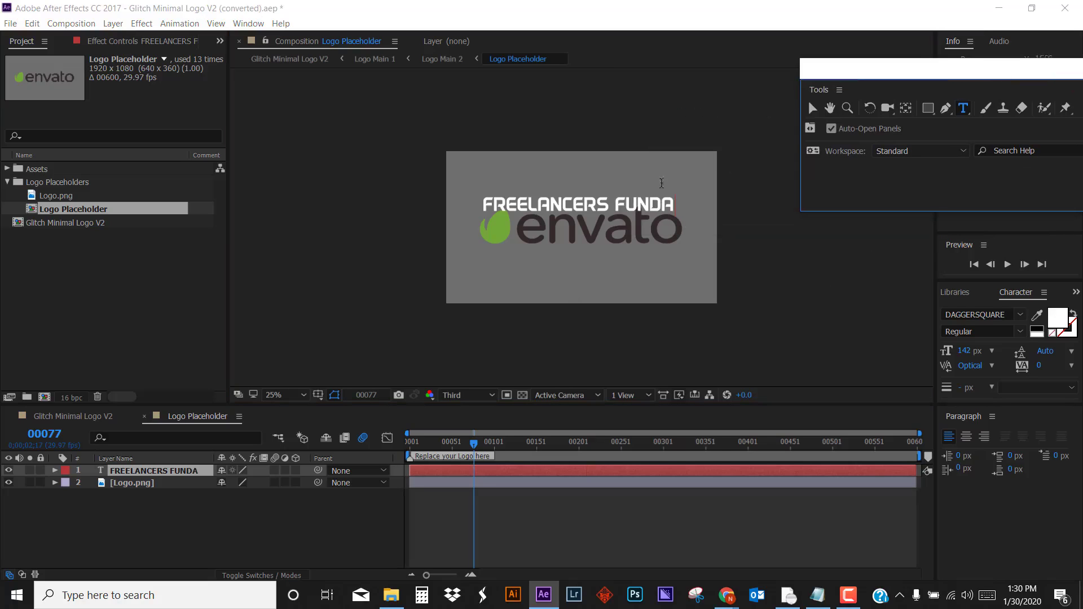
Step: Change the fill colour of the whole "FREELANCERS FUNDA" text to orange (FC9900)
drag(675, 205, 483, 205)
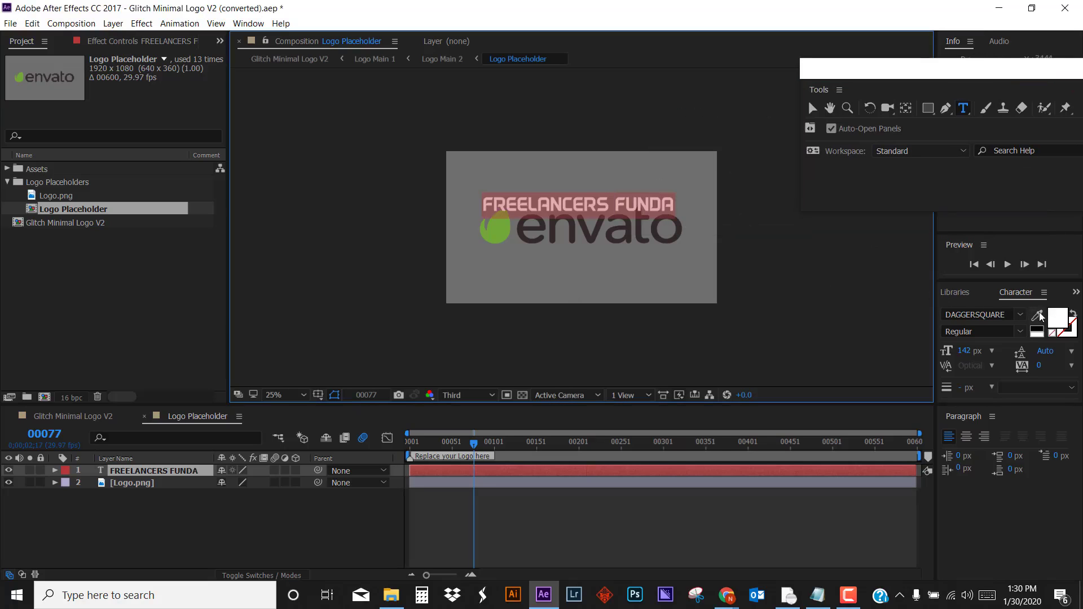
click(1057, 318)
click(923, 275)
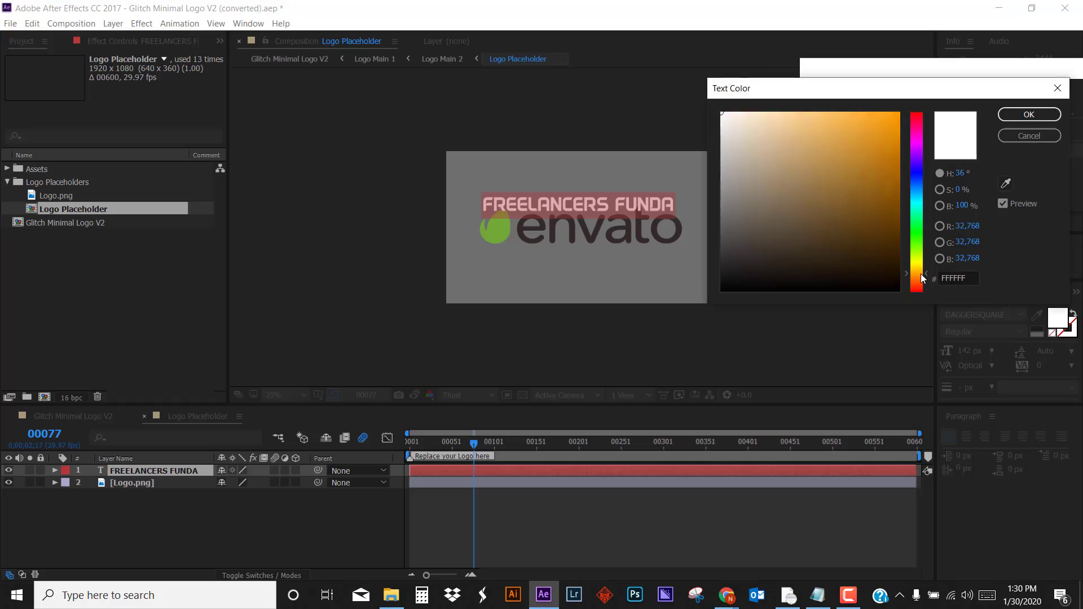
drag(891, 167, 899, 112)
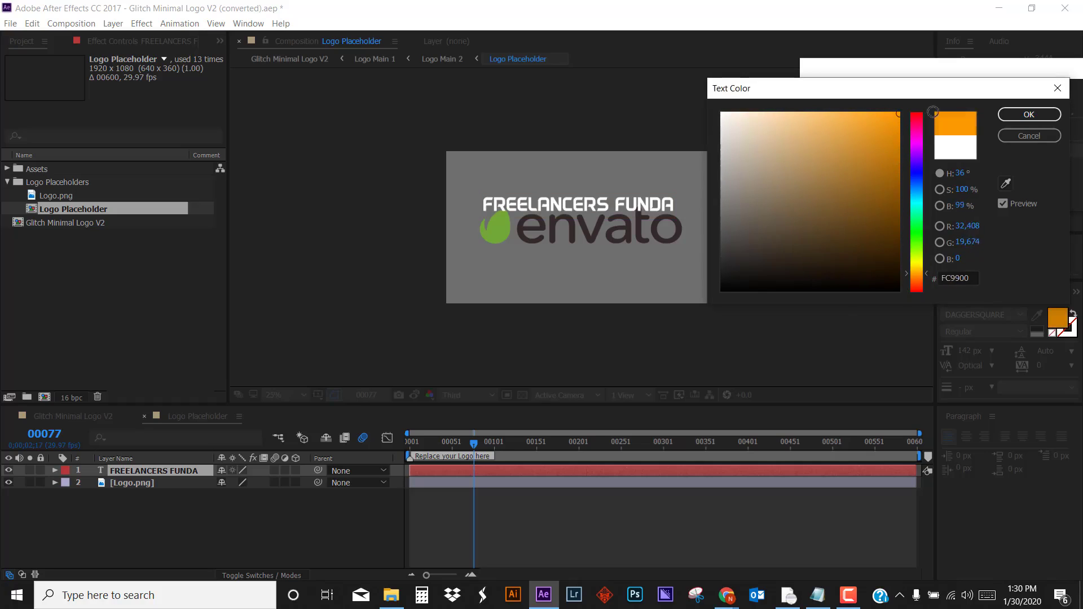
click(1029, 114)
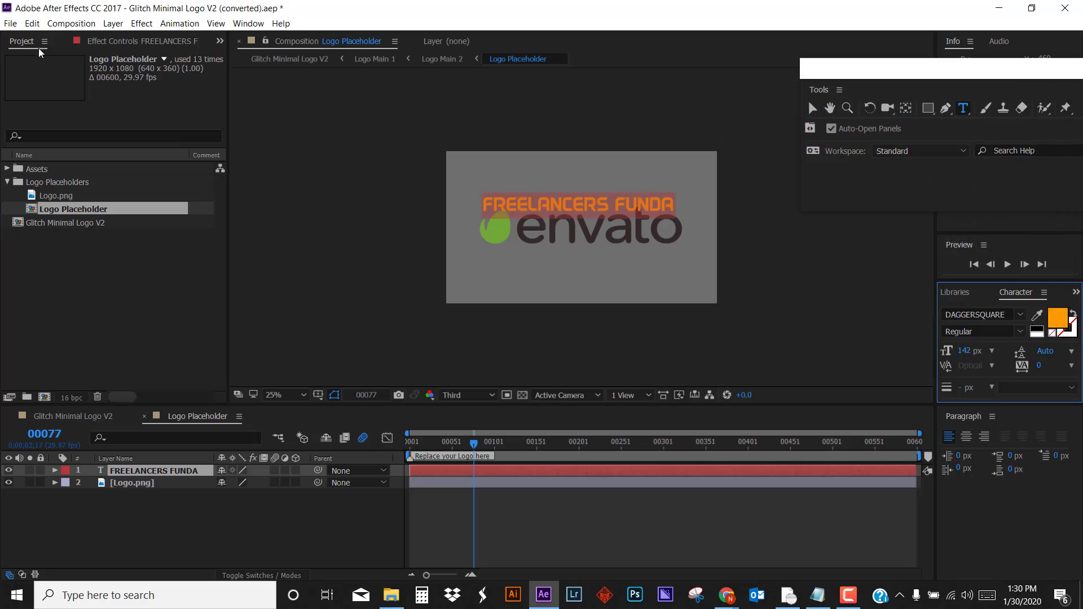
Step: Enlarge the "FREELANCERS FUNDA" text to 196 px and move it over the middle of the envato logo
click(813, 108)
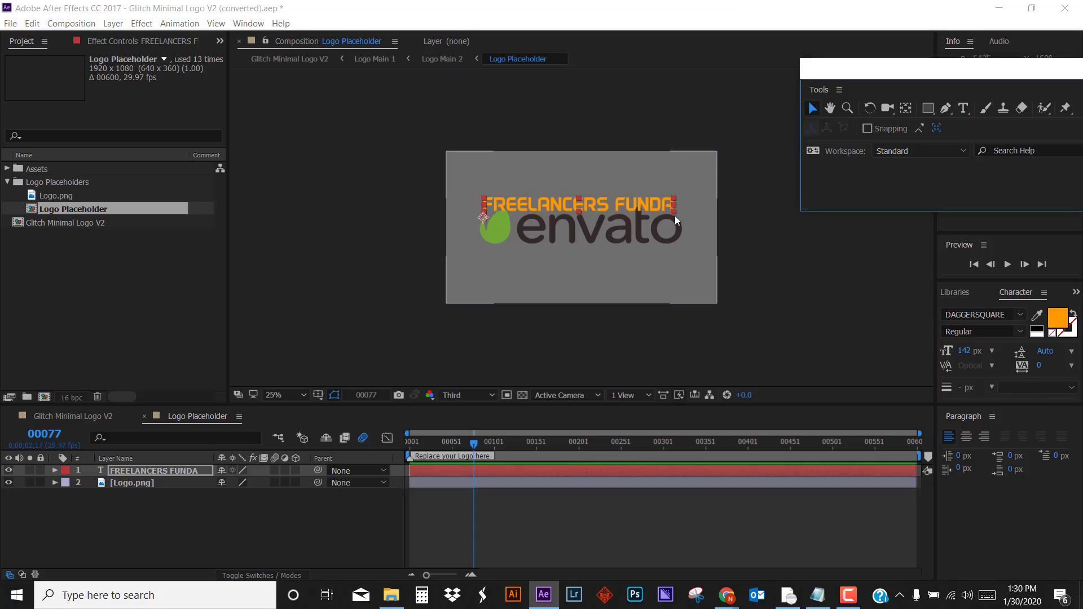
drag(966, 350, 1010, 357)
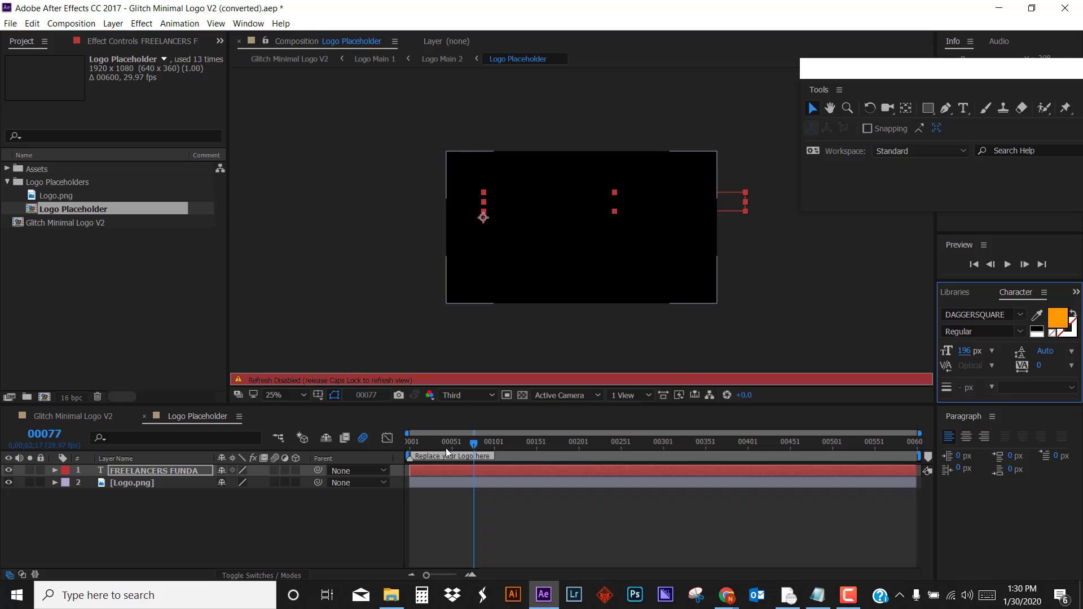
drag(630, 211, 601, 233)
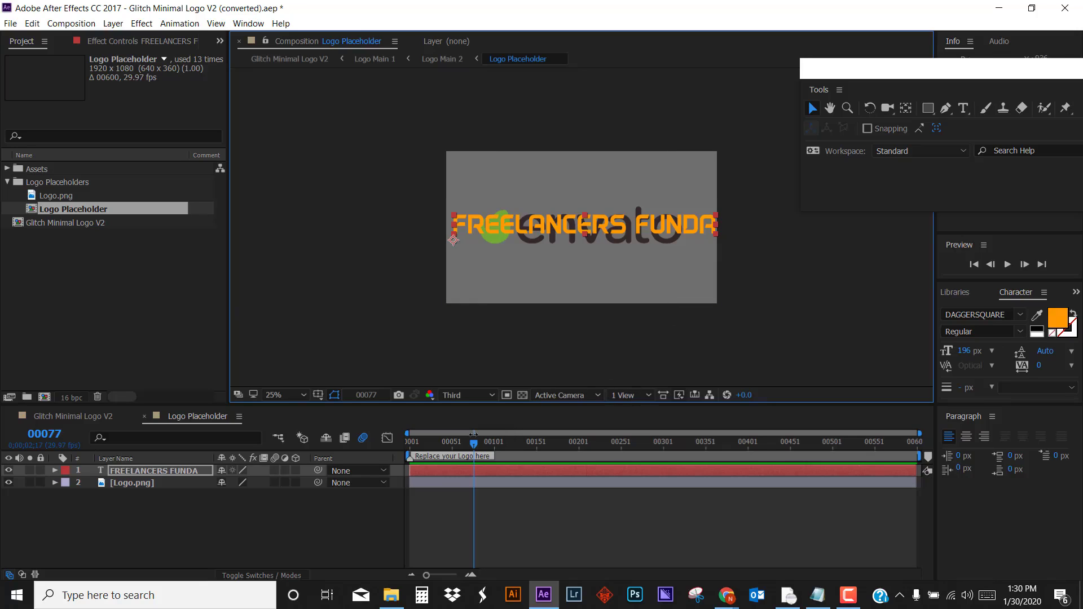
Step: Move the playhead to frame 130 and reduce the "FREELANCERS FUNDA" font size to 173 px
drag(473, 443, 520, 444)
key(Caps_Lock)
key(Caps_Lock)
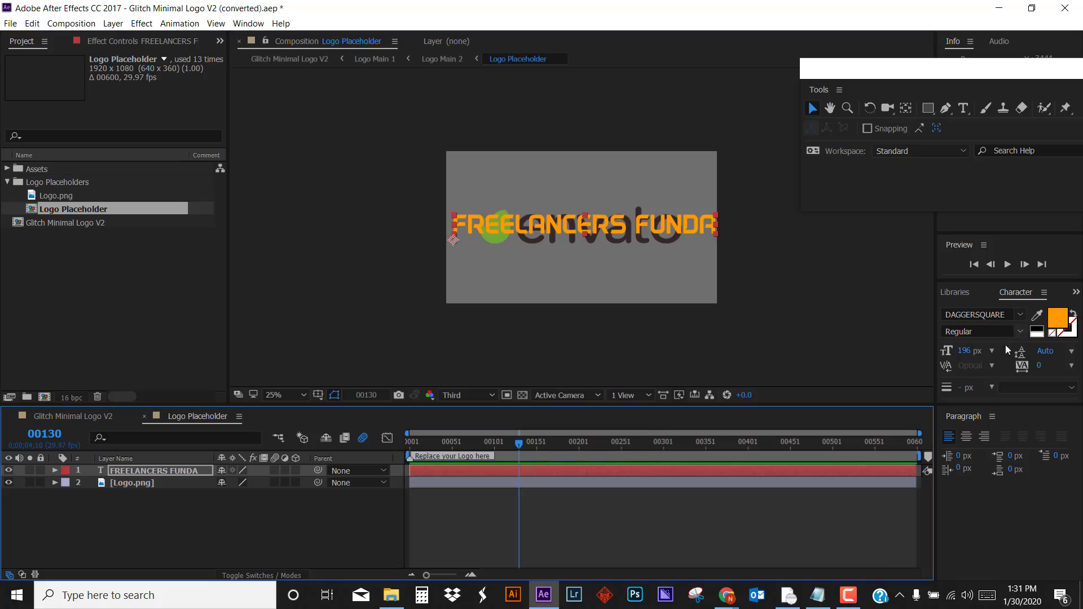
mouse_move(979, 351)
mouse_down()
mouse_move(963, 351)
mouse_move(975, 351)
mouse_up()
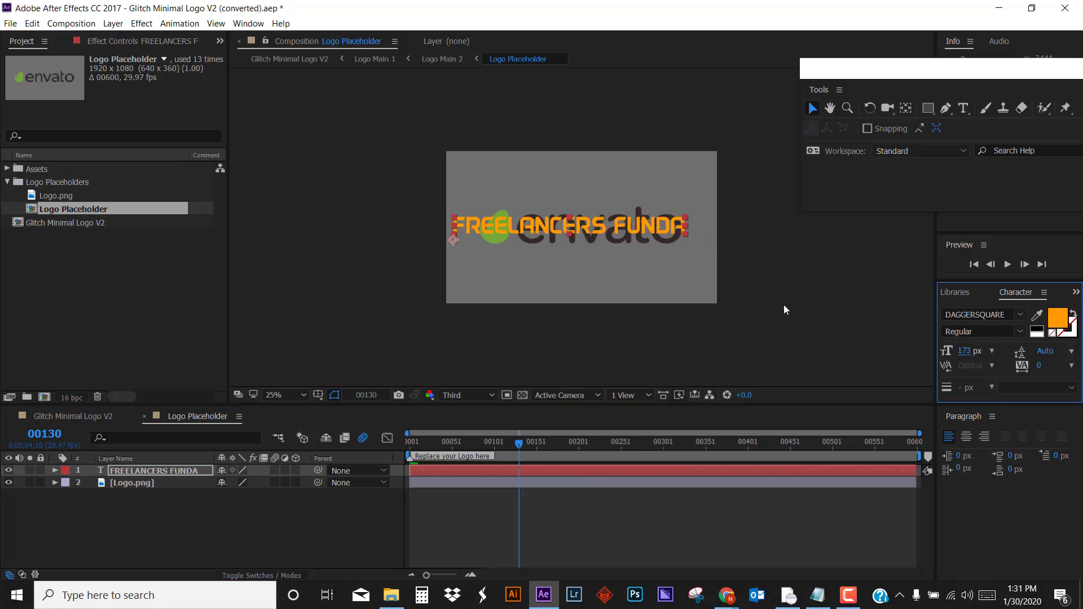
Step: Delete the Logo.png layer from the Logo Placeholder composition and centre the "FREELANCERS FUNDA" text in the frame
click(627, 223)
drag(627, 223, 626, 225)
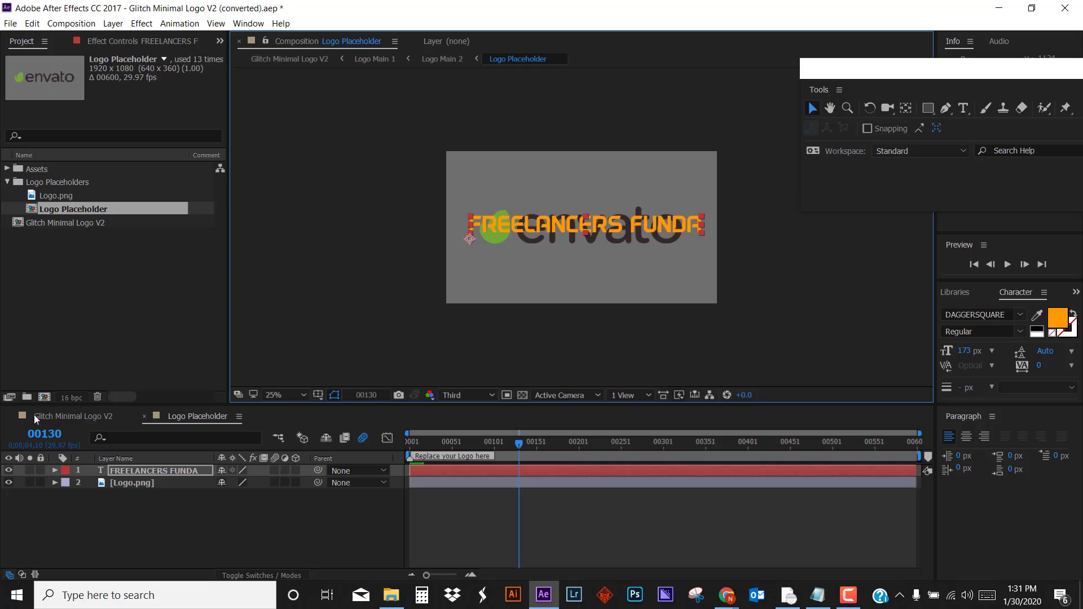
click(146, 475)
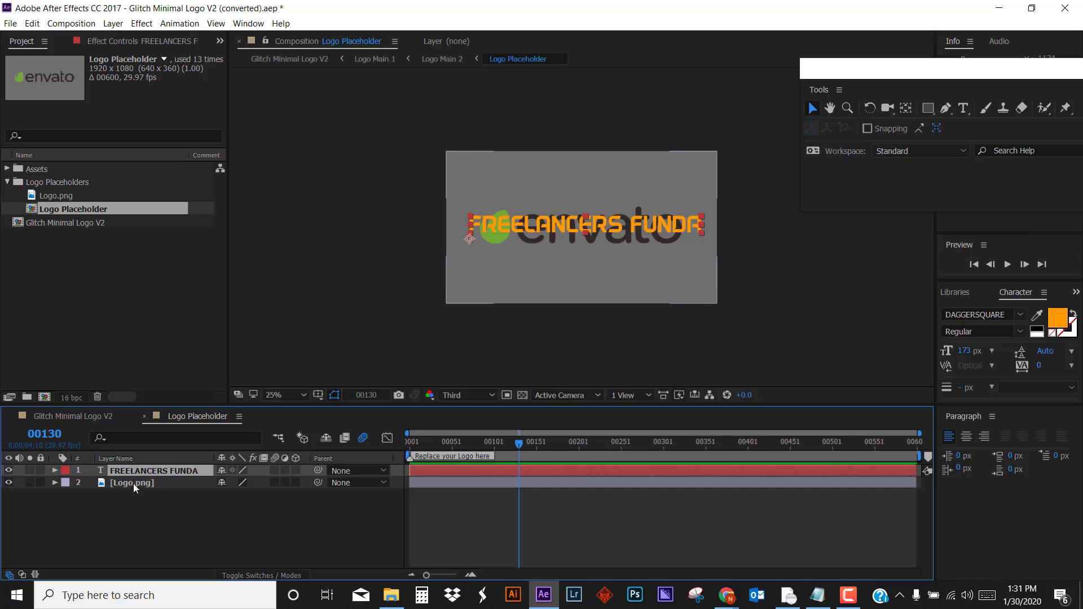
click(151, 483)
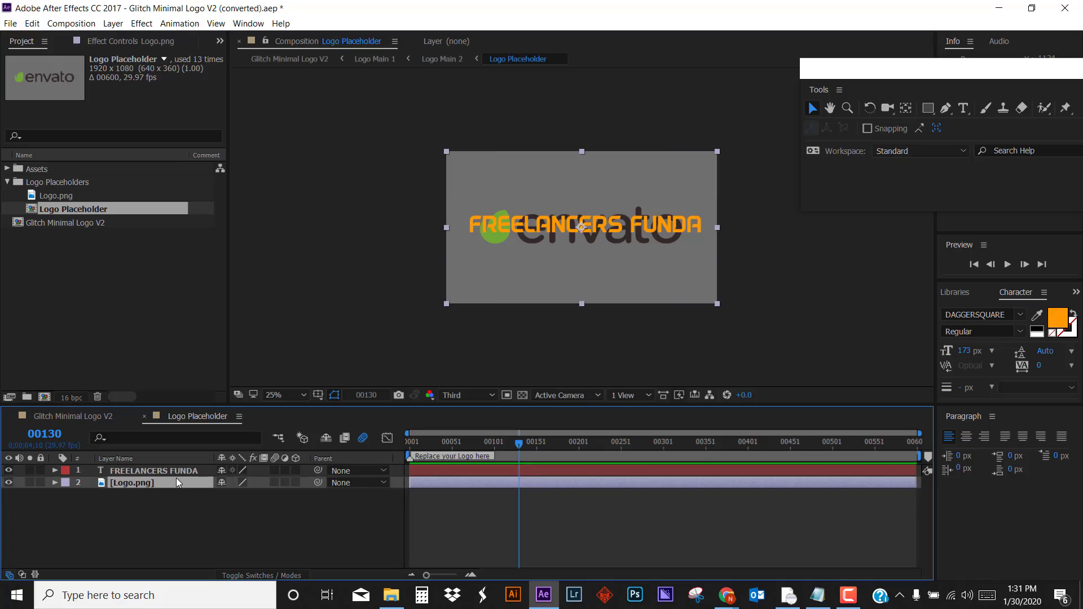
key(Delete)
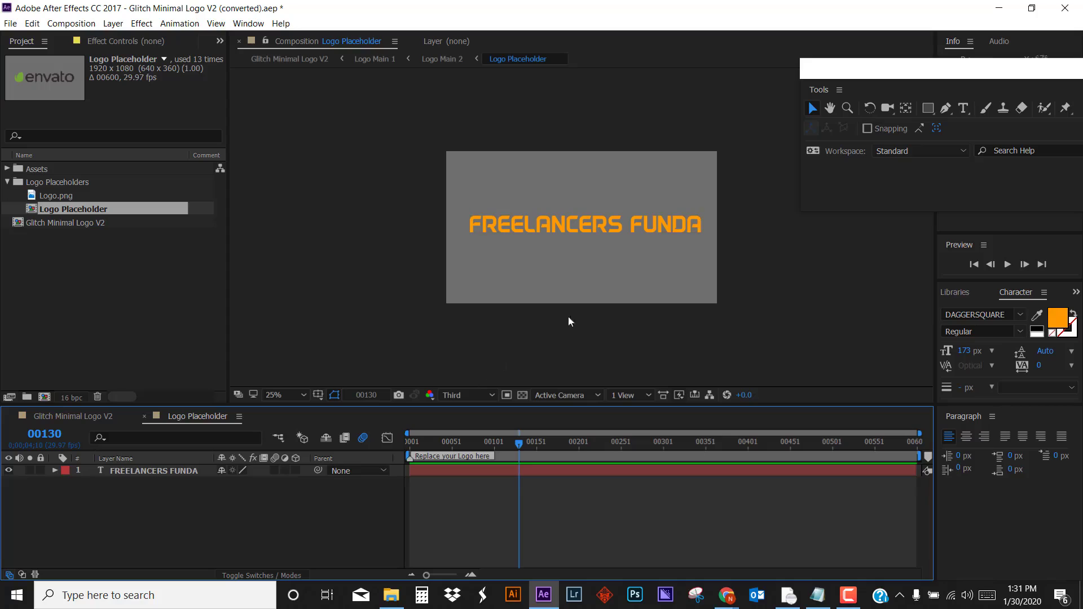
click(596, 230)
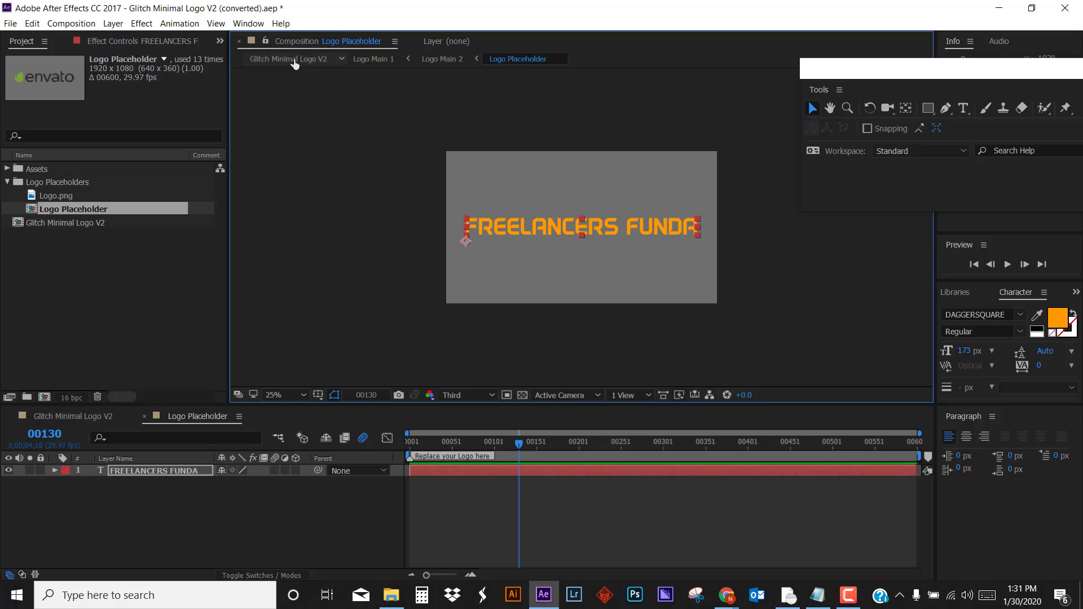
Step: Open the Glitch Minimal Logo V2 composition and inspect the new logo text at frames 161 and 127
click(82, 420)
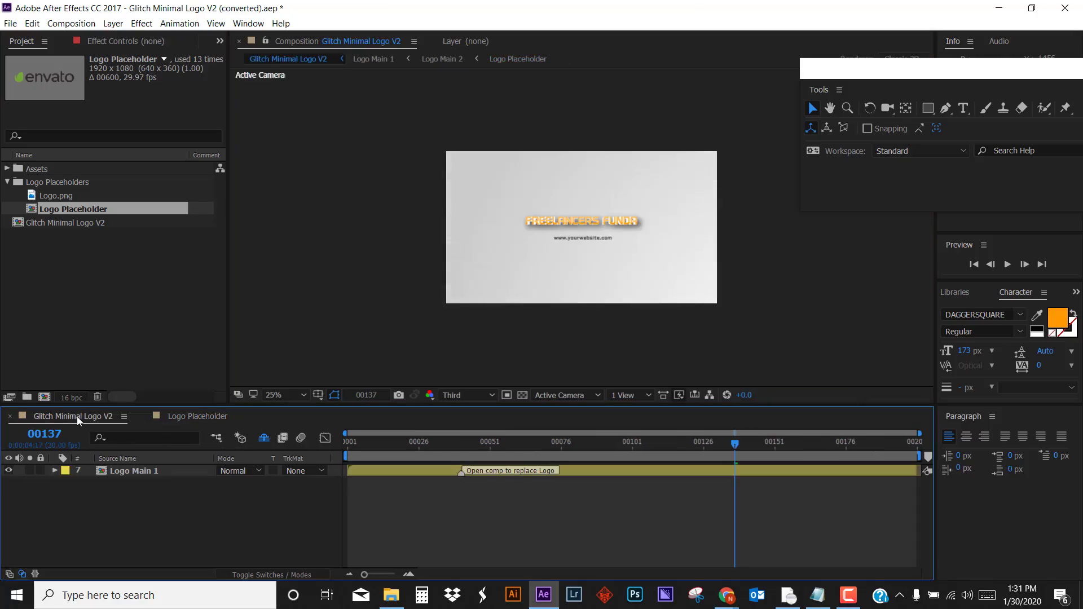
drag(734, 443, 805, 463)
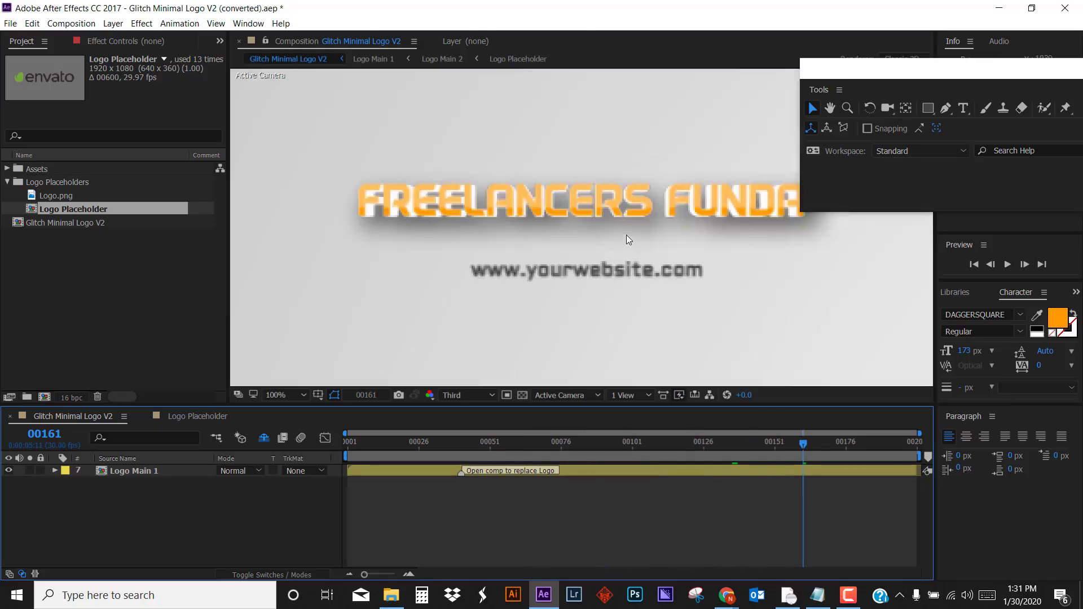
scroll(630, 229, up, 4)
scroll(630, 241, down, 2)
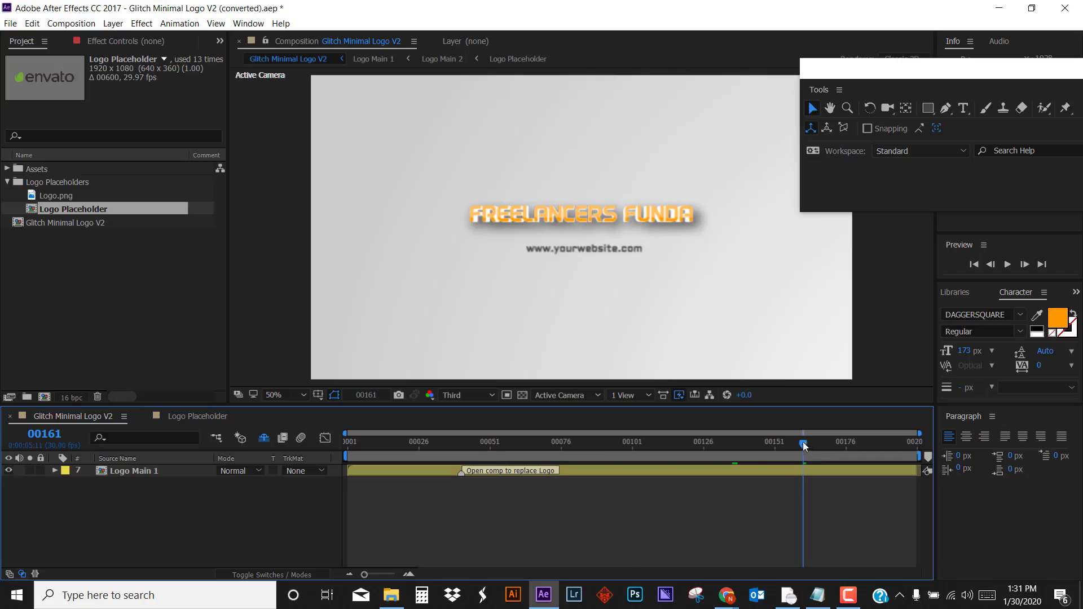
drag(806, 447, 706, 448)
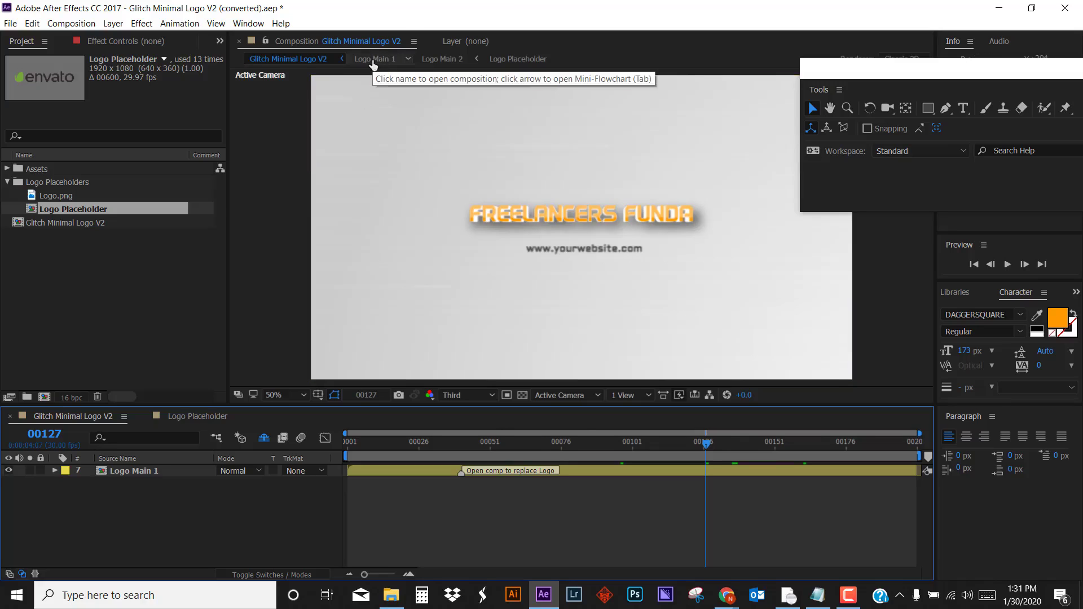
Step: Replace the website text below the logo in the Logo Main 1 composition with "LEARN. BUY. SELL"
click(372, 59)
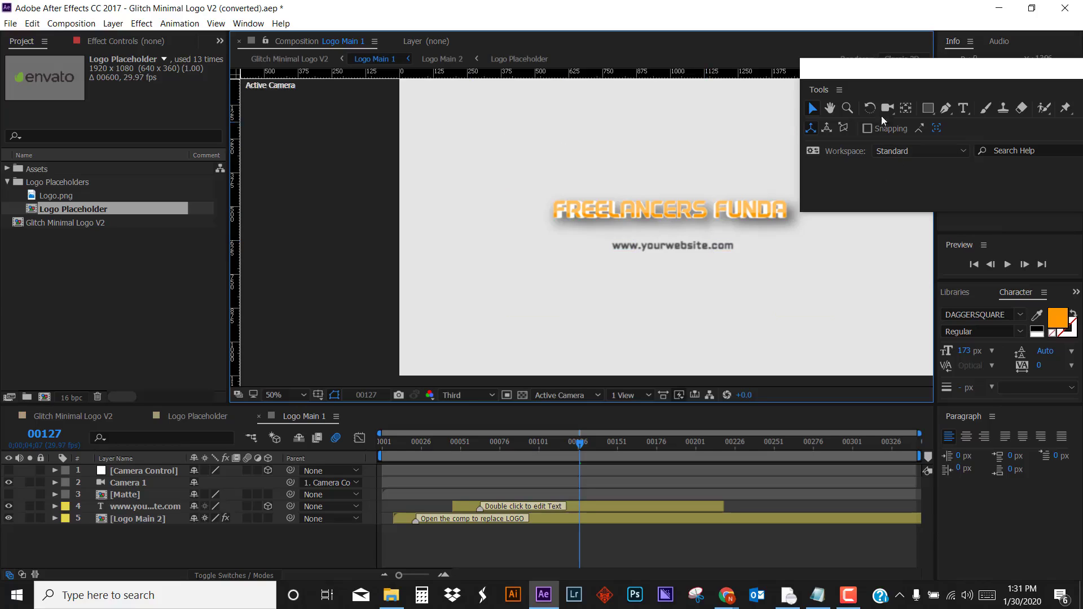
click(963, 108)
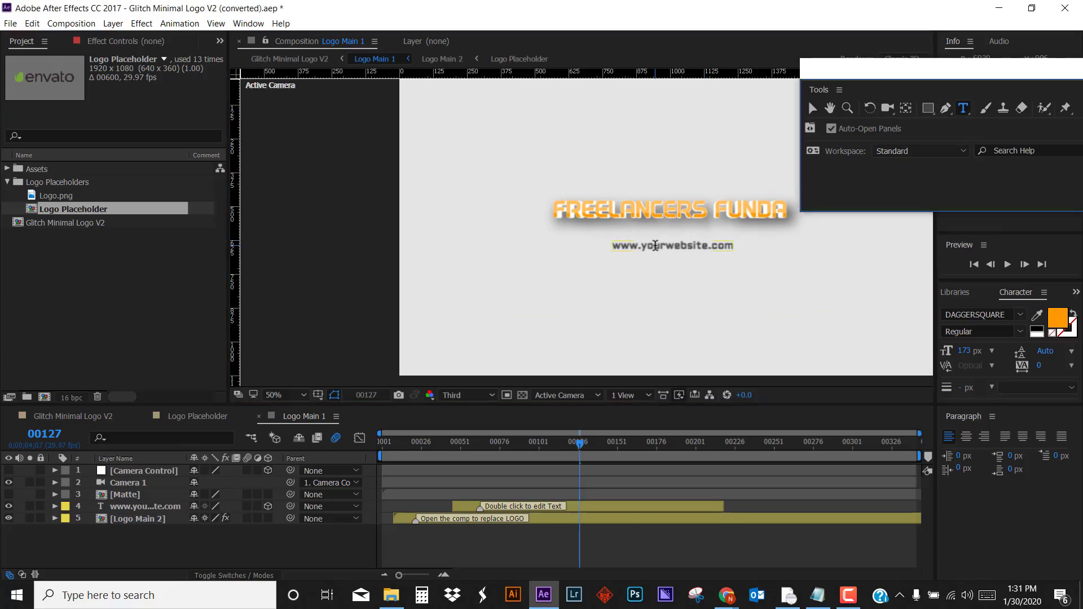
double_click(655, 246)
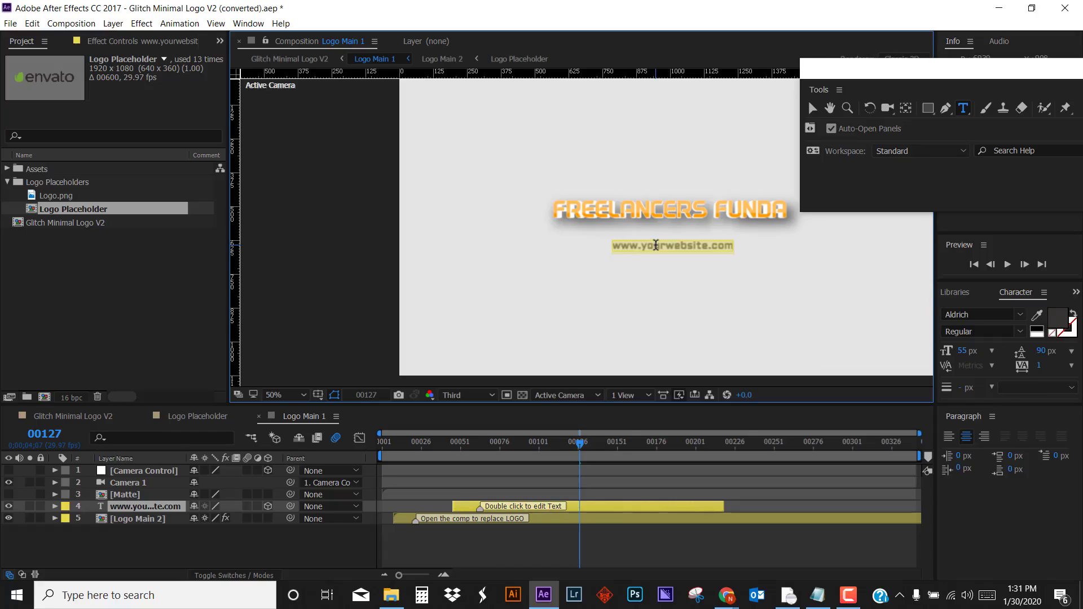
text(LE)
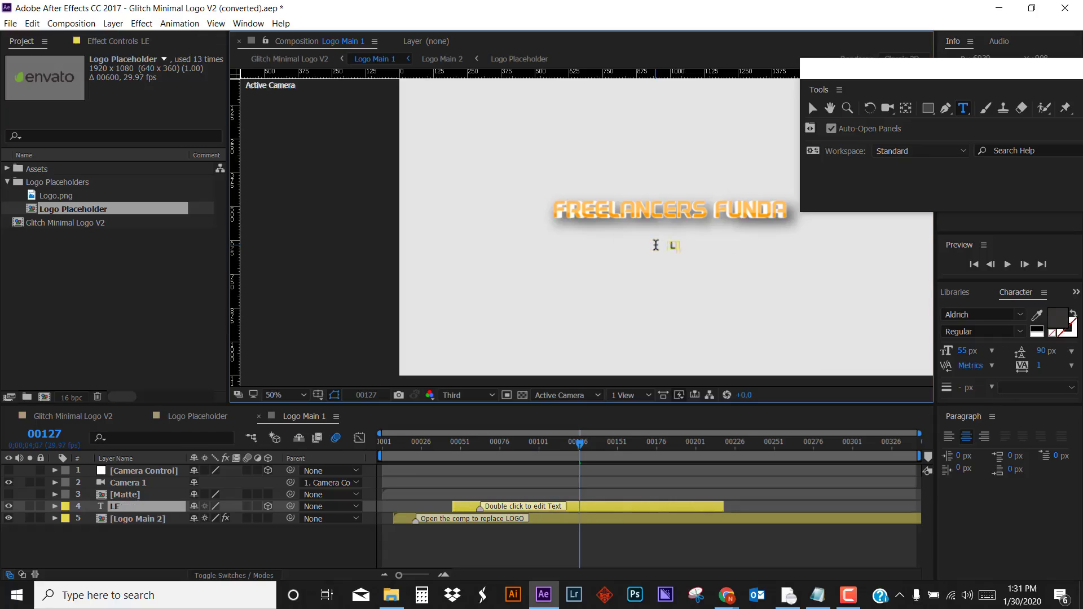
text(ARN. BUY. SELL)
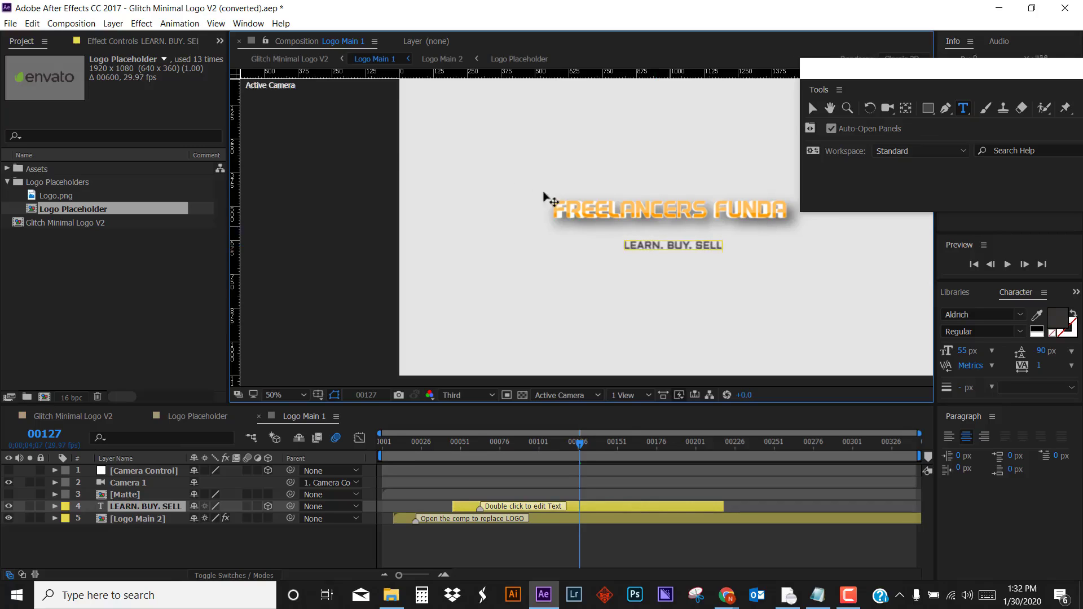
click(812, 108)
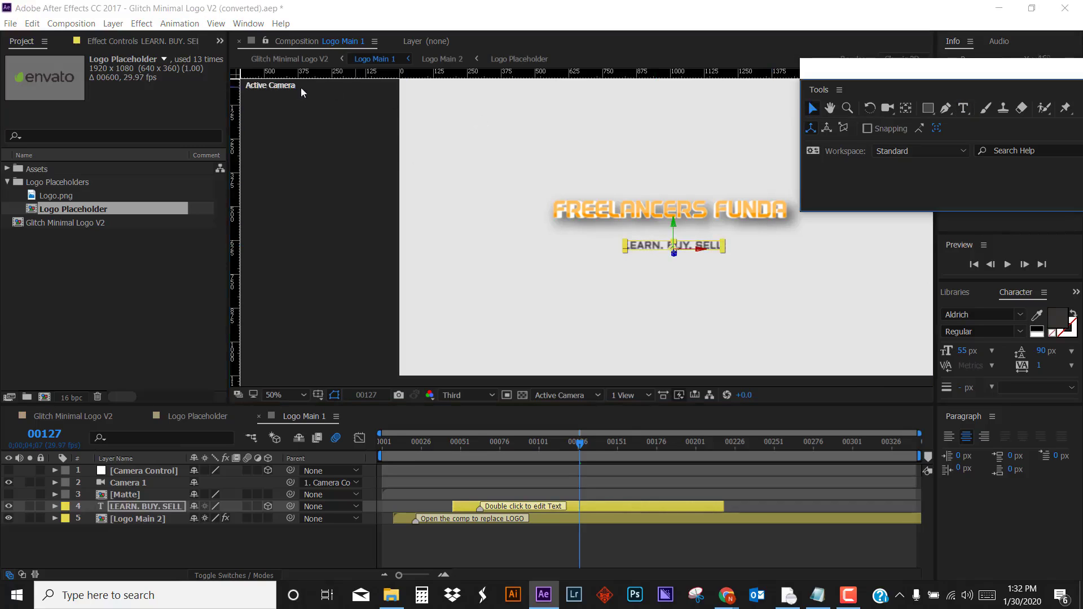
Step: Re-enable view refresh, preview the Glitch Minimal Logo V2 composition from frame 1, and move the floating Tools panel clear of the canvas
click(289, 59)
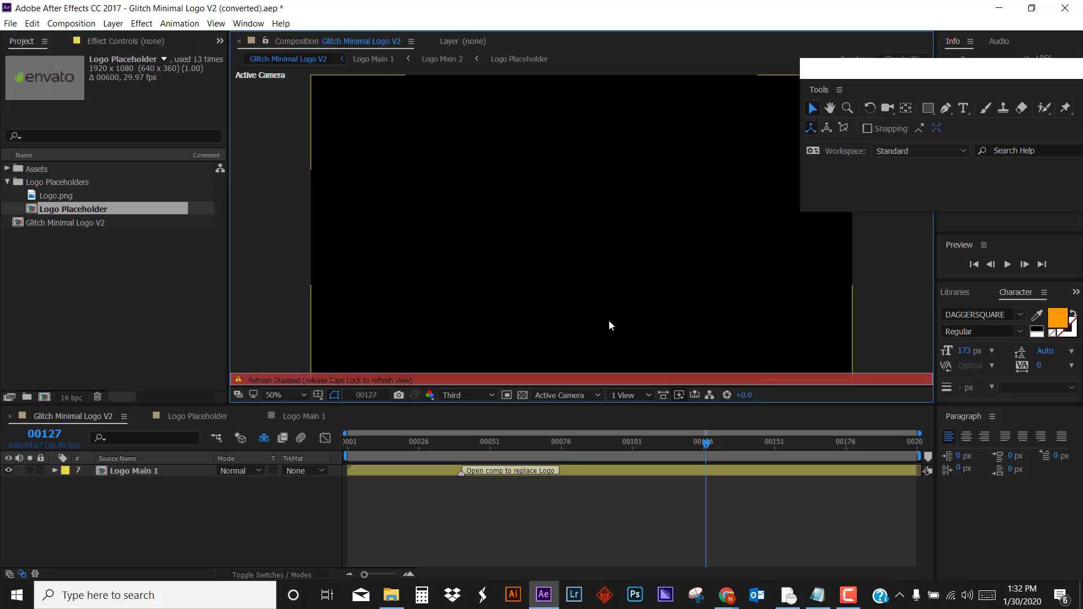
key(Caps_Lock)
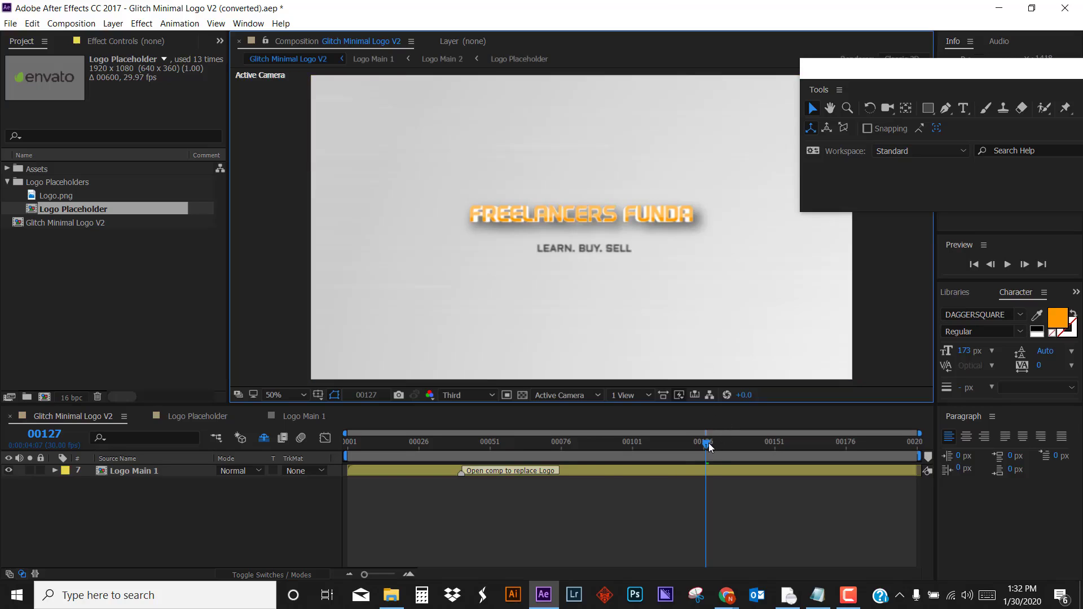
drag(705, 443, 348, 459)
key(space)
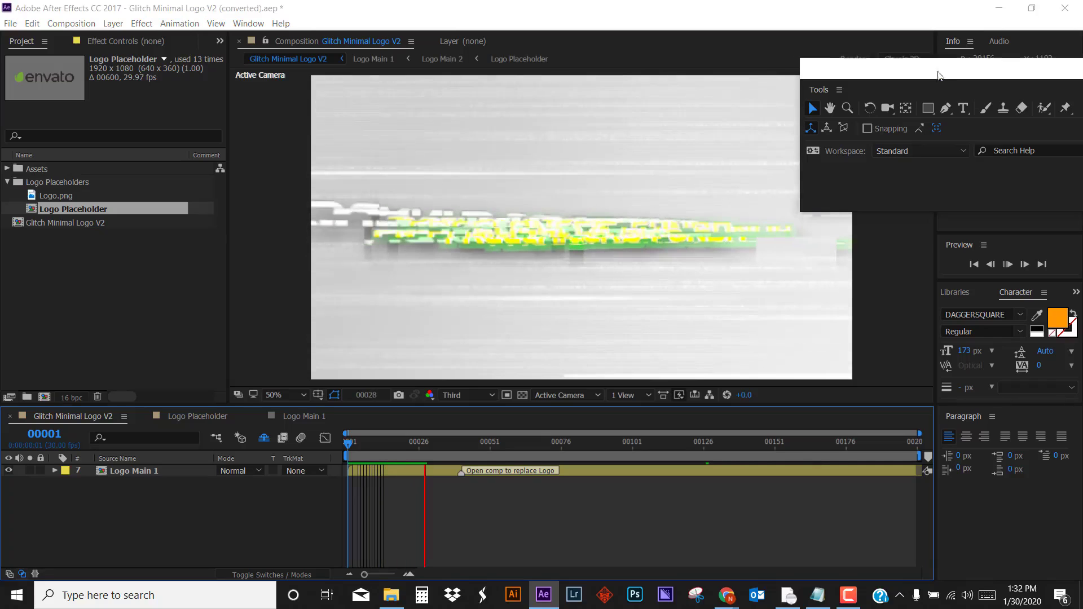
drag(847, 68, 977, 100)
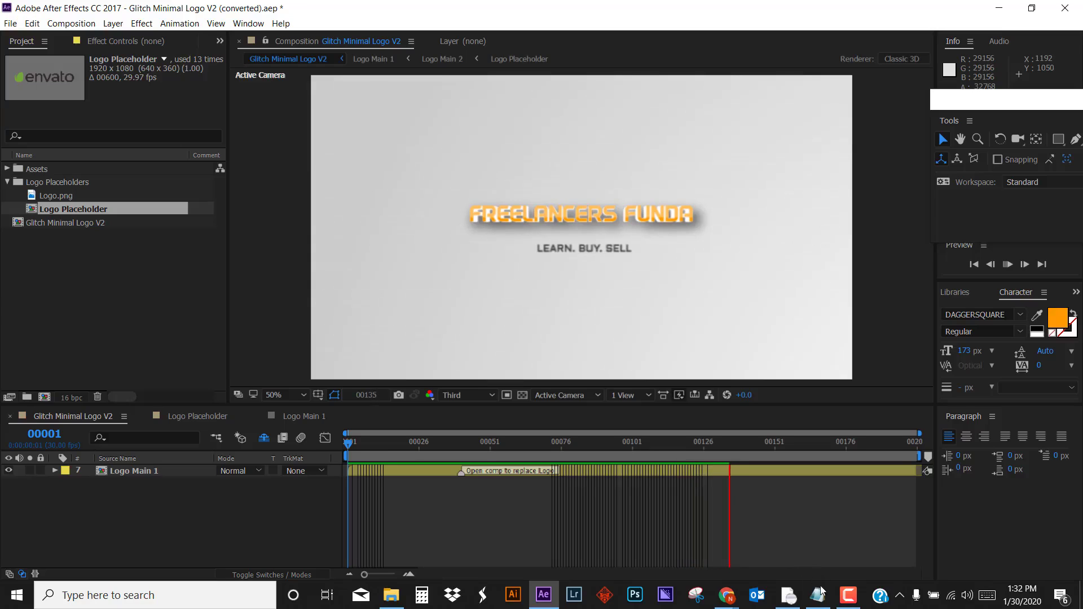
Step: Look through the list of logo template names in the open Notepad document, and minimise it to return to After Effects
mouse_move(821, 592)
click(818, 541)
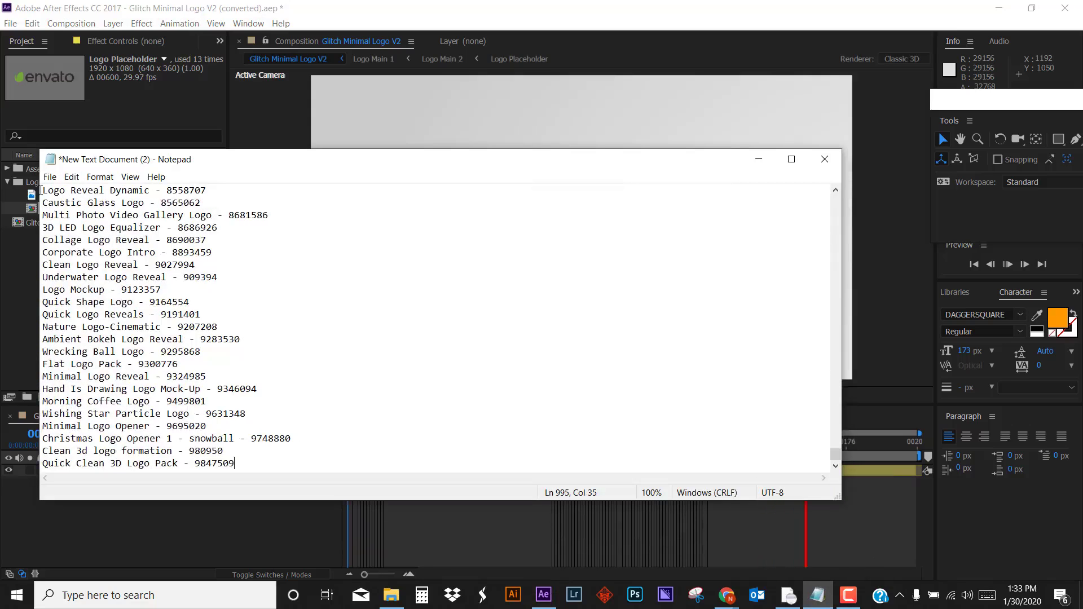
drag(41, 190, 235, 463)
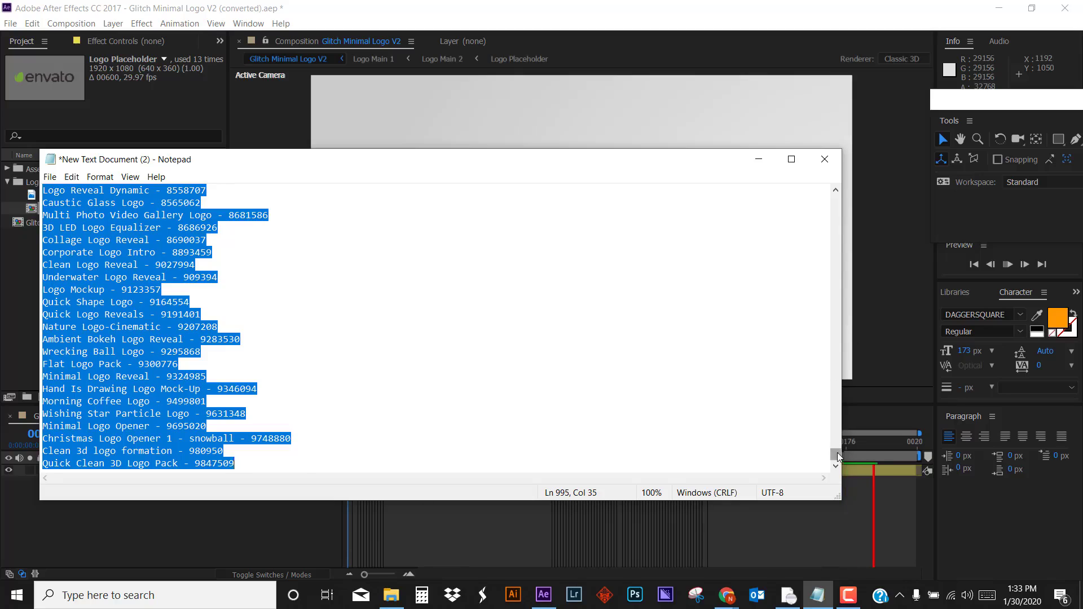
drag(836, 454, 824, 199)
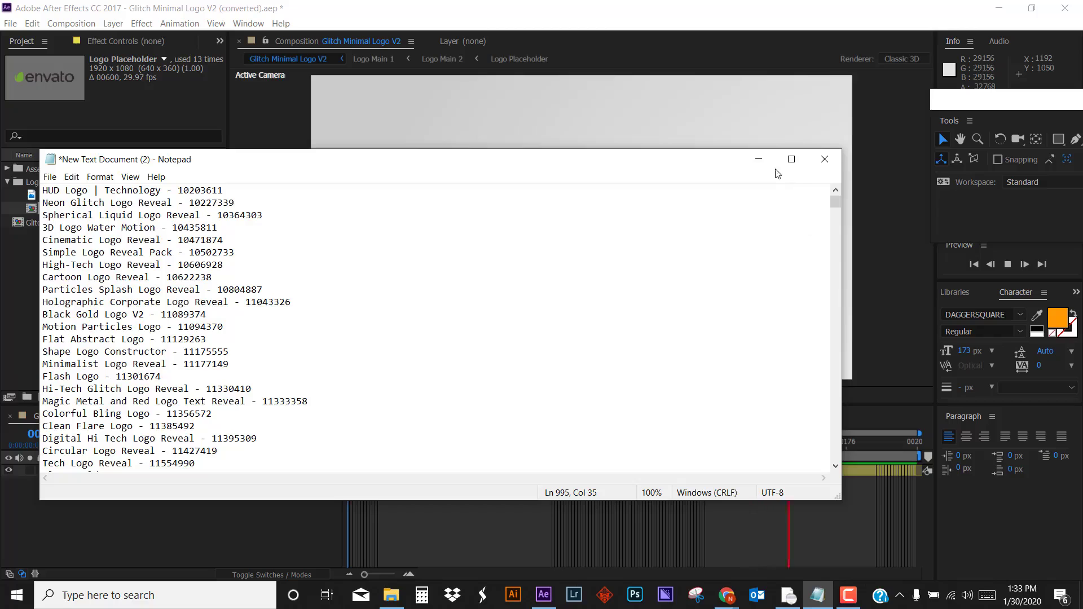
click(759, 159)
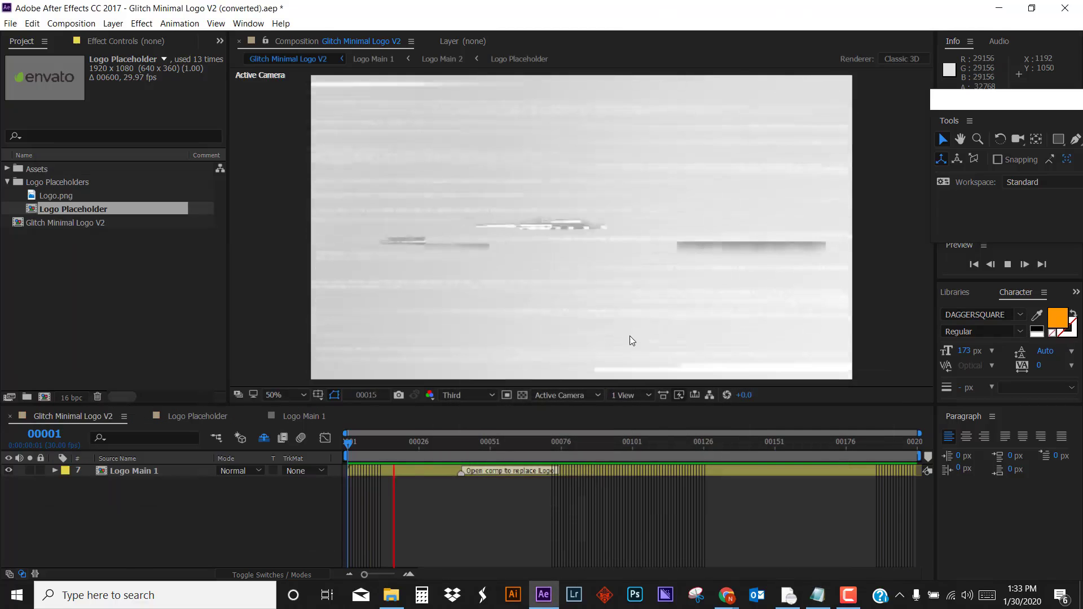
Step: Stop the running preview and replay the finished glitch logo animation from frame 1
key(space)
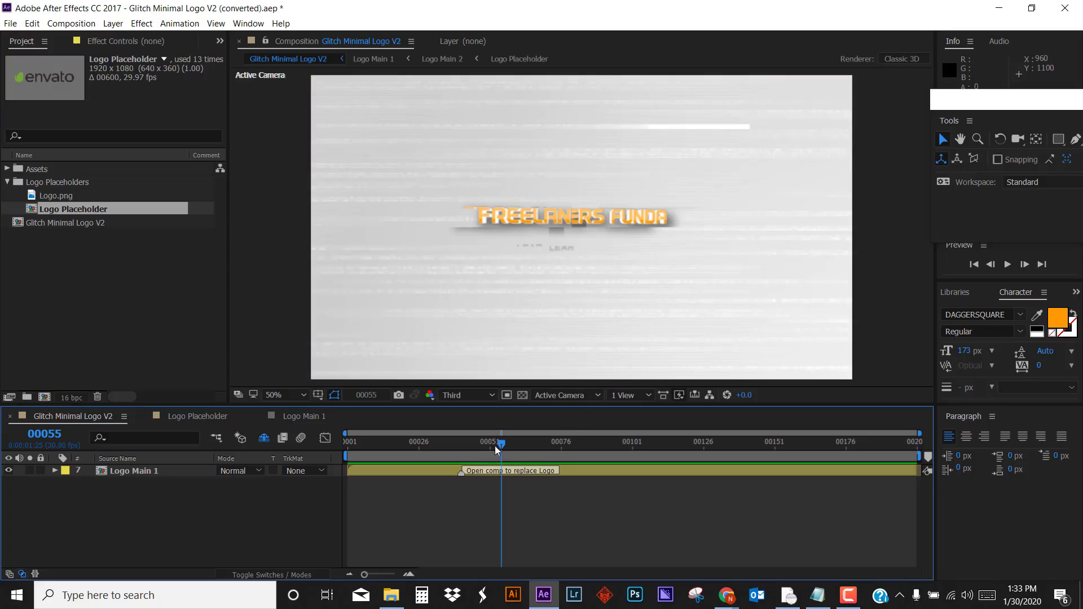
drag(505, 445, 346, 445)
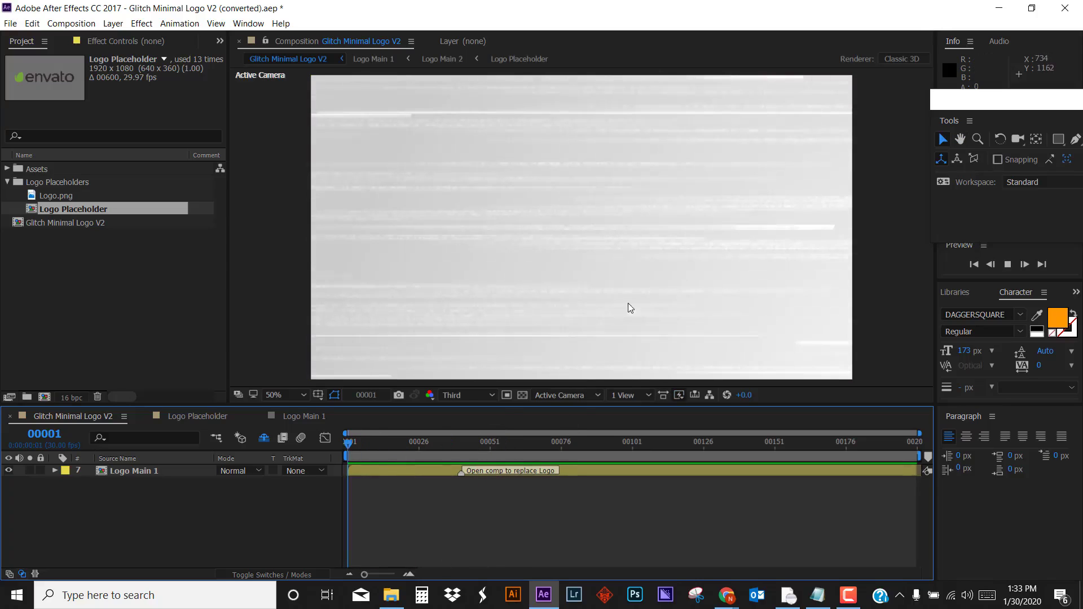
key(space)
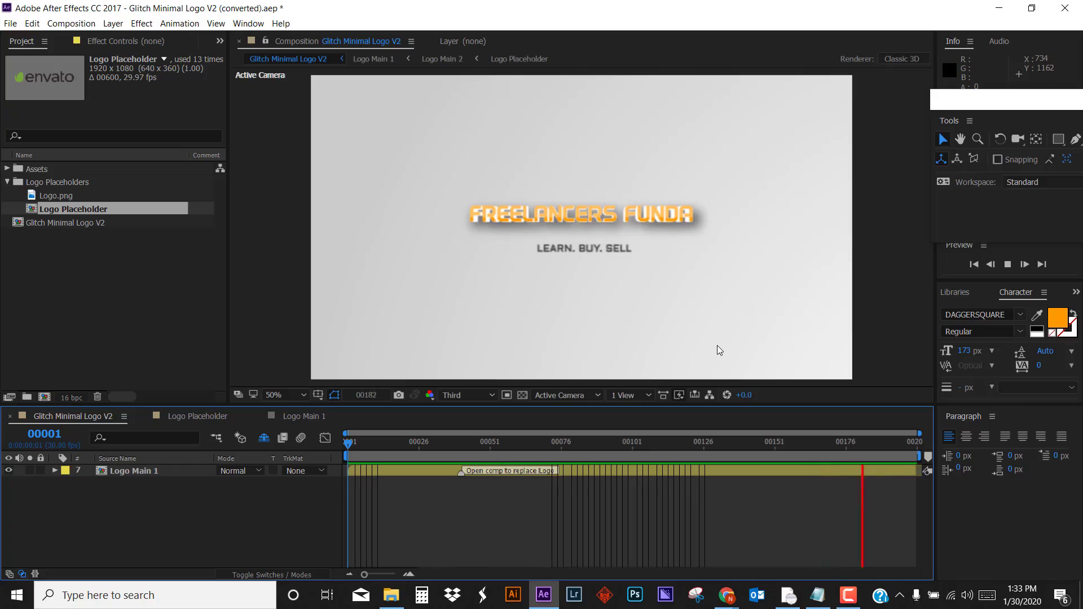
key(space)
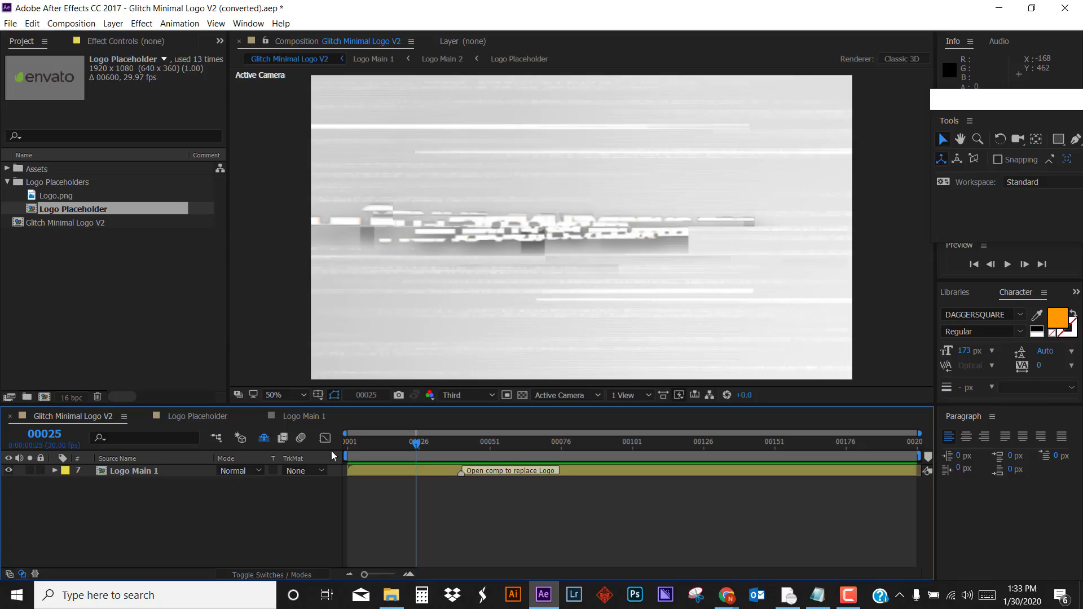
Step: Add the Glitch Minimal Logo V2 composition to the Render Queue
click(8, 24)
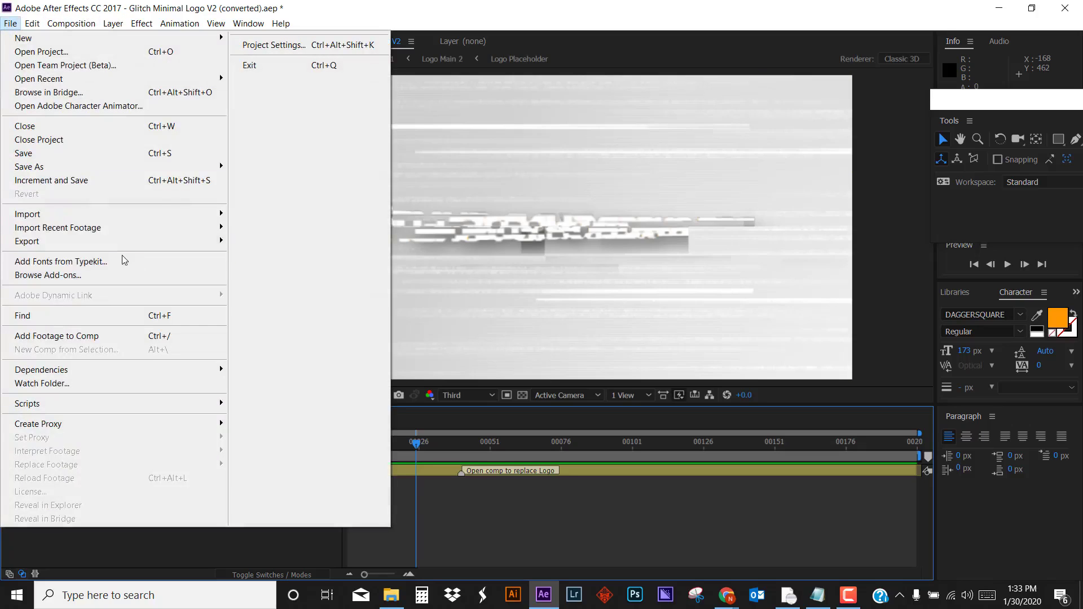
mouse_move(138, 242)
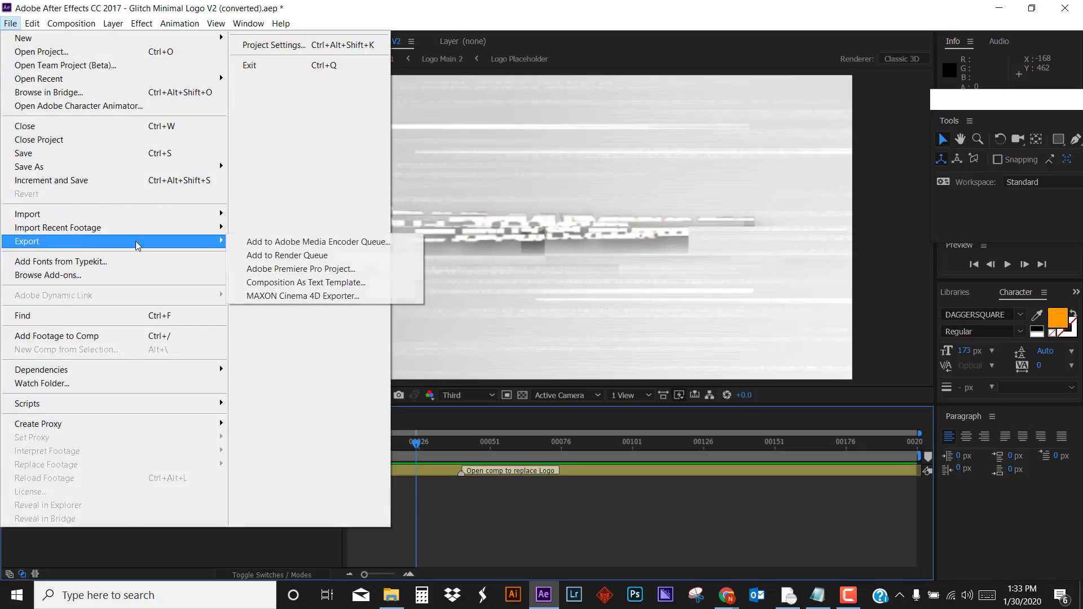
click(313, 255)
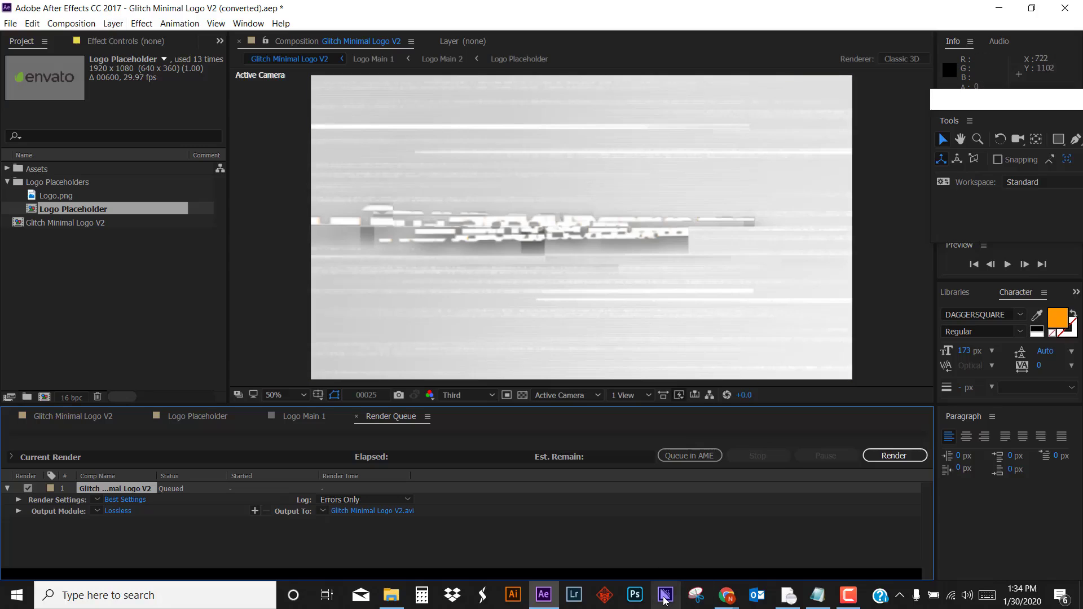
Step: Switch to Chrome and open the Get Into PC website (getintopc.com) in a new tab
mouse_move(726, 596)
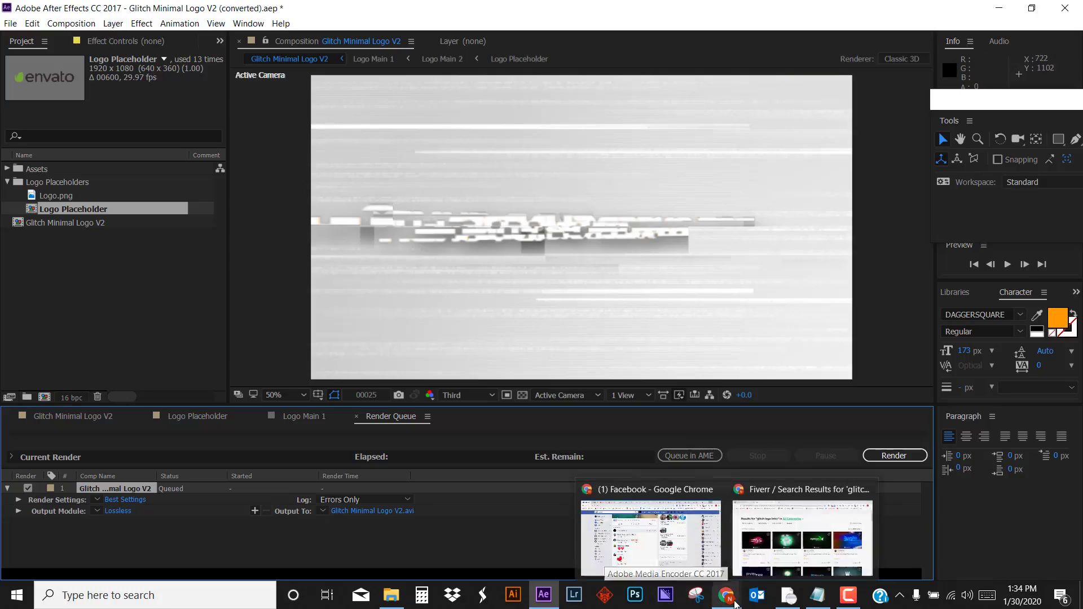
click(790, 521)
click(369, 12)
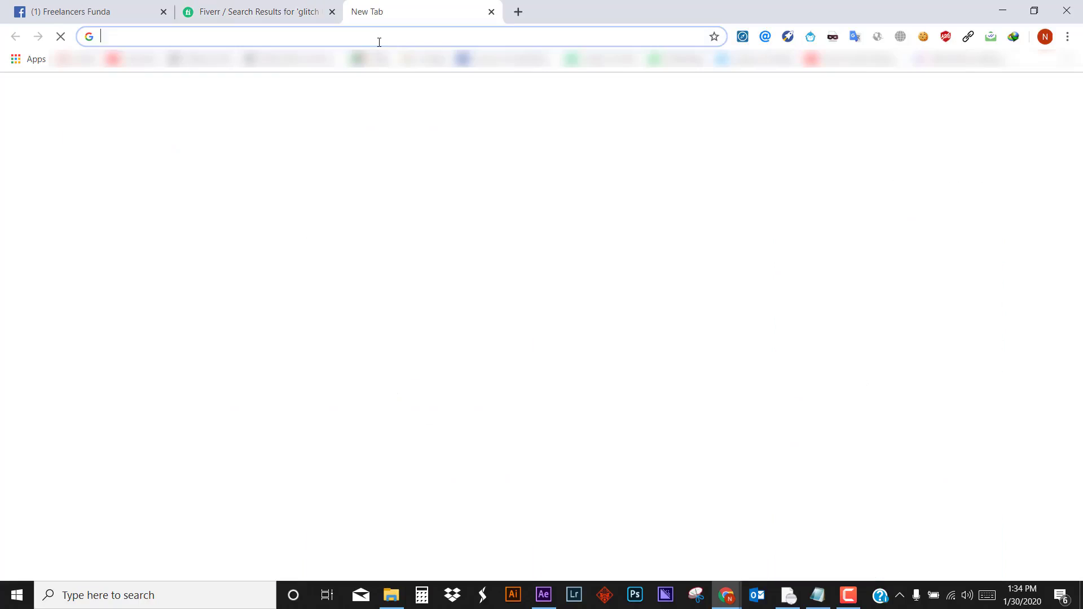
text(v)
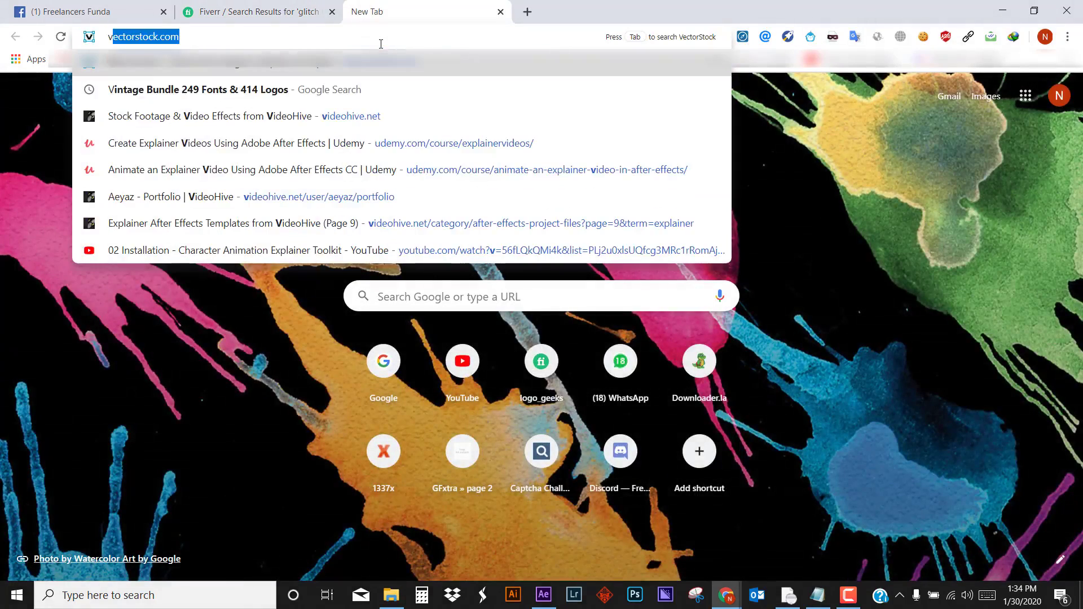
key(BackSpace)
key(BackSpace)
click(381, 43)
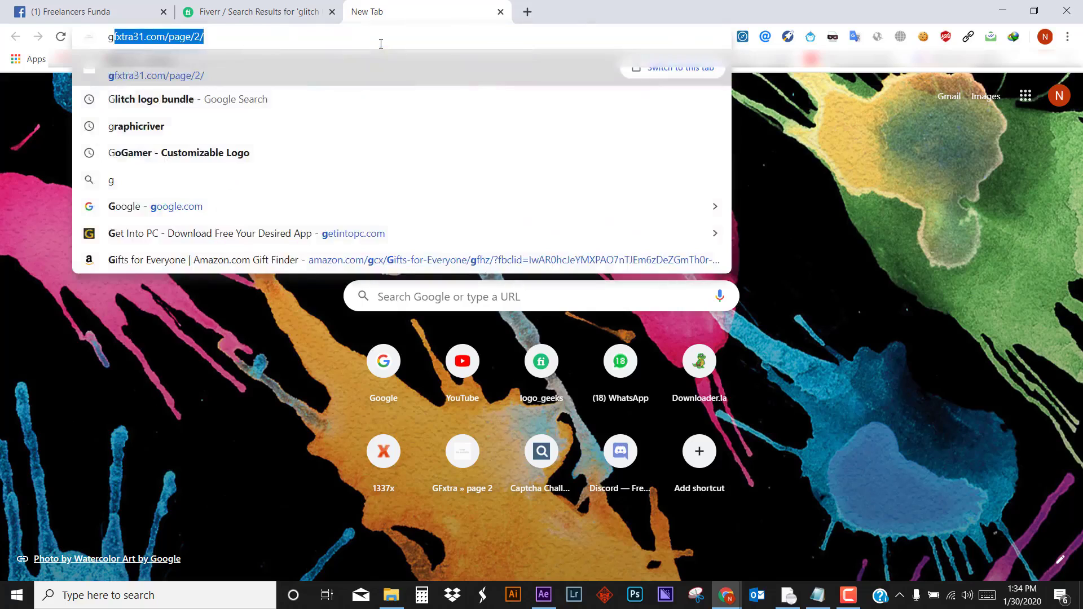
text(get)
key(Return)
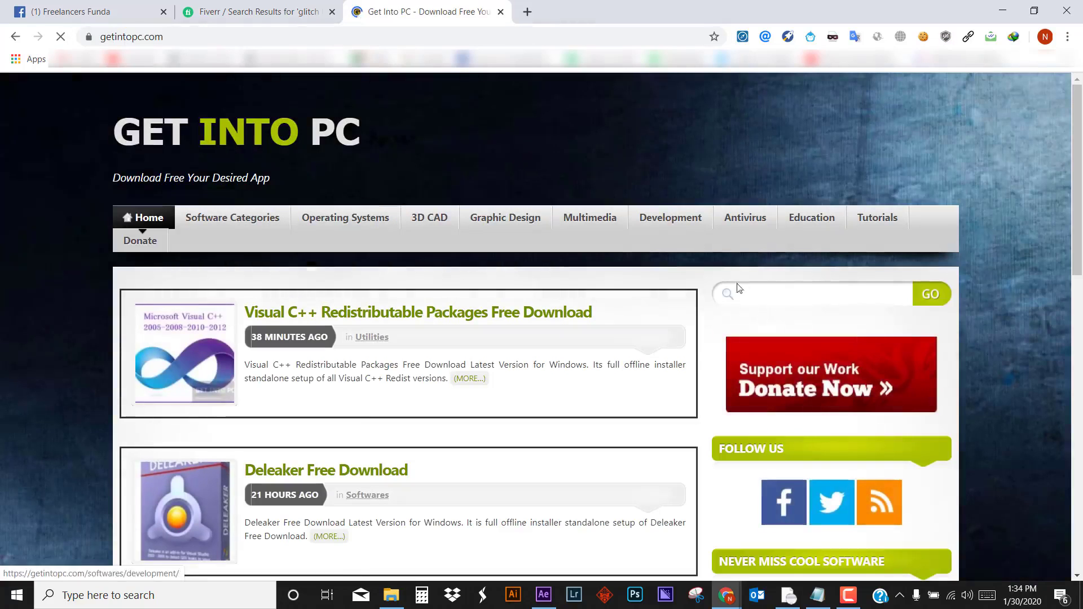
Step: Search the Get Into PC site for "media encoder 2017" and open the Adobe Media Encoder CC 2017 download page
click(761, 298)
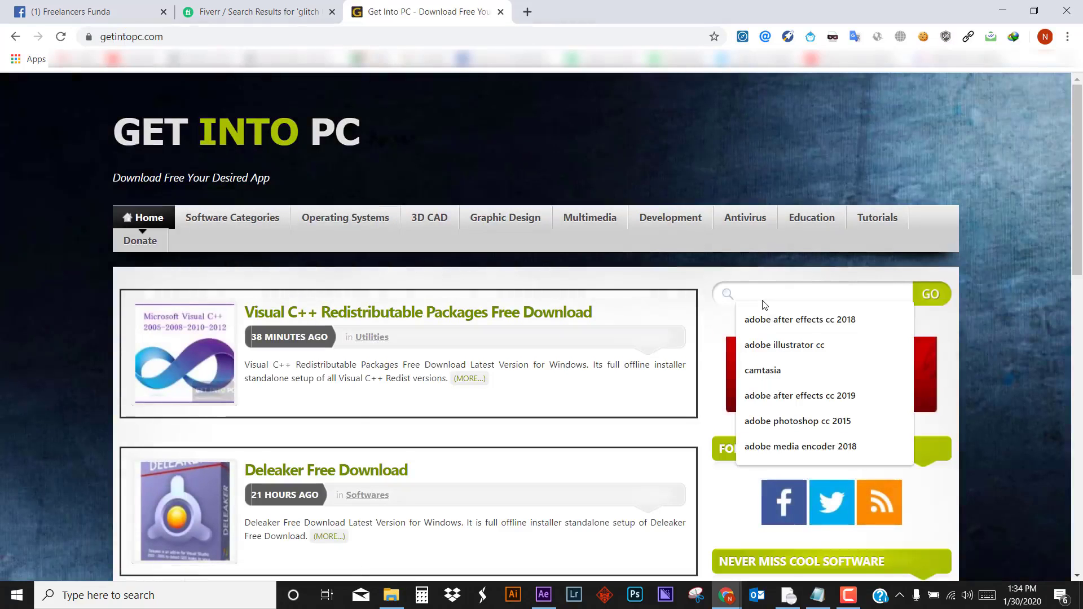
text(media e)
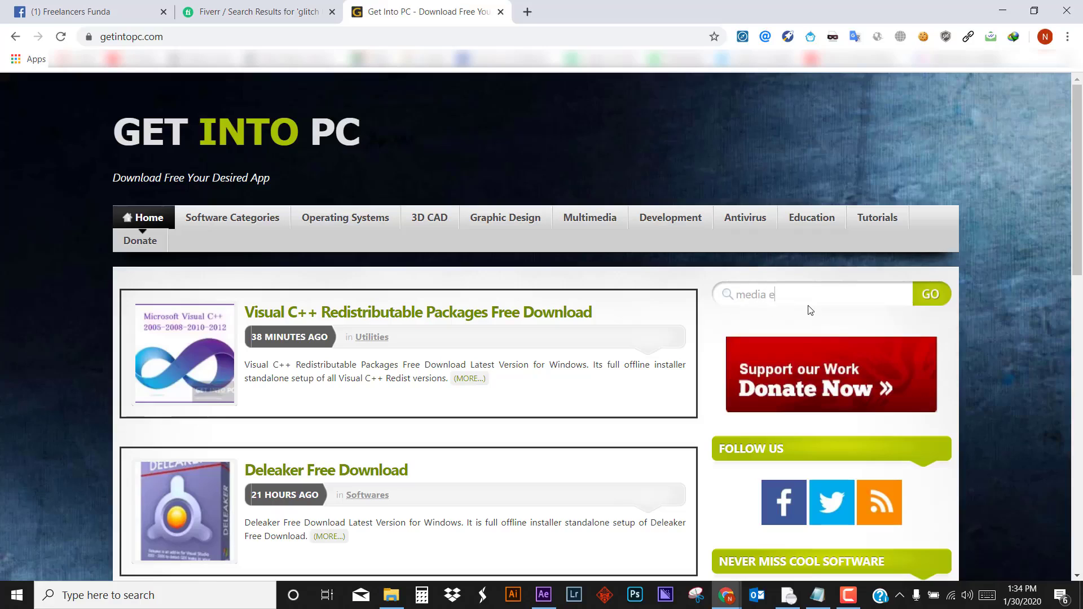
text(oder 2017)
key(Return)
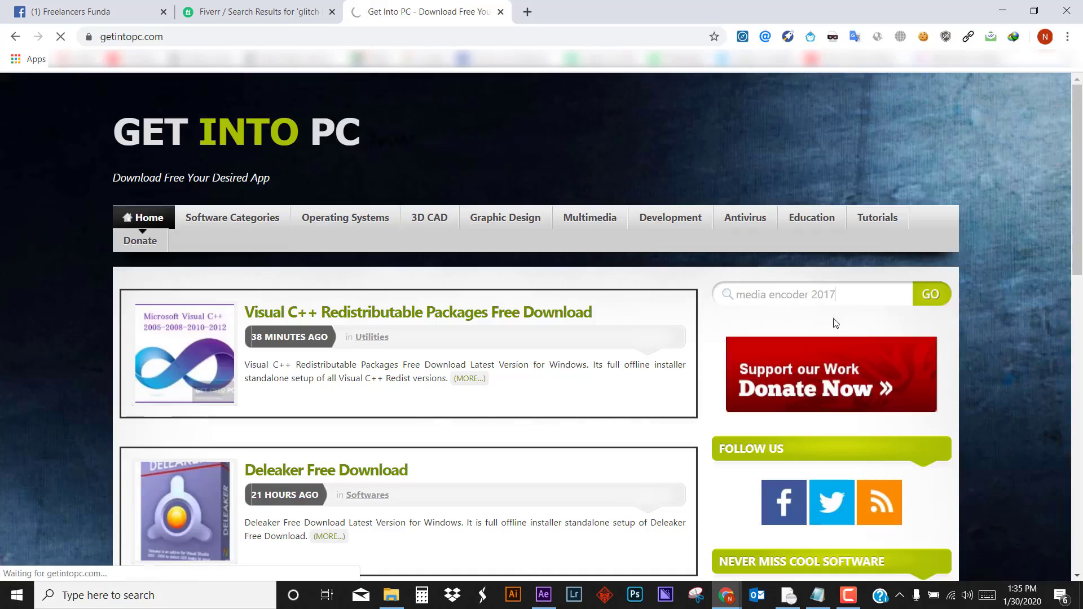
scroll(527, 265, down, 2)
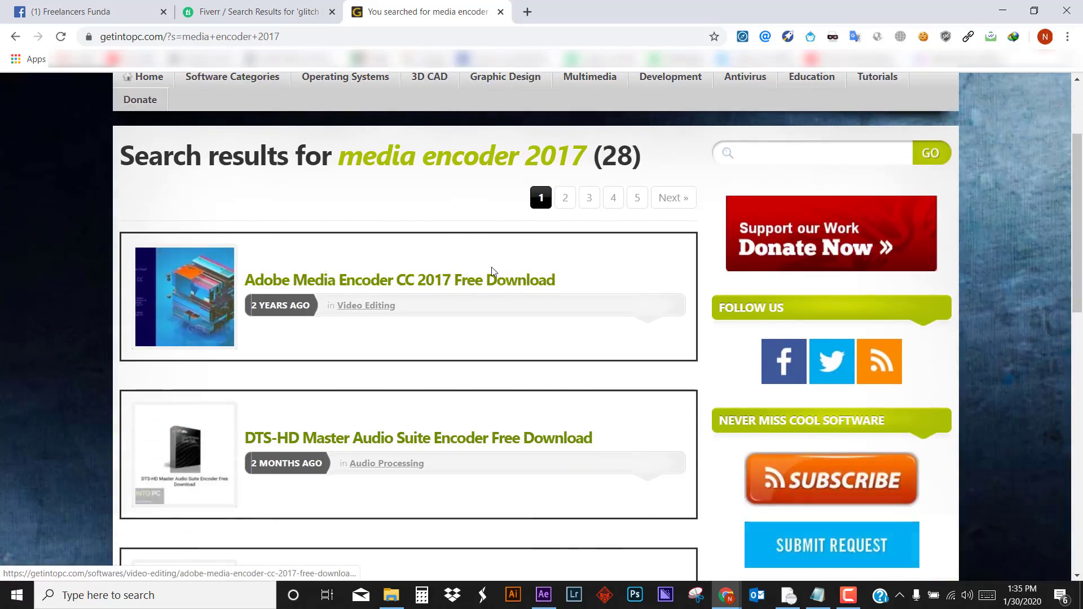
click(492, 272)
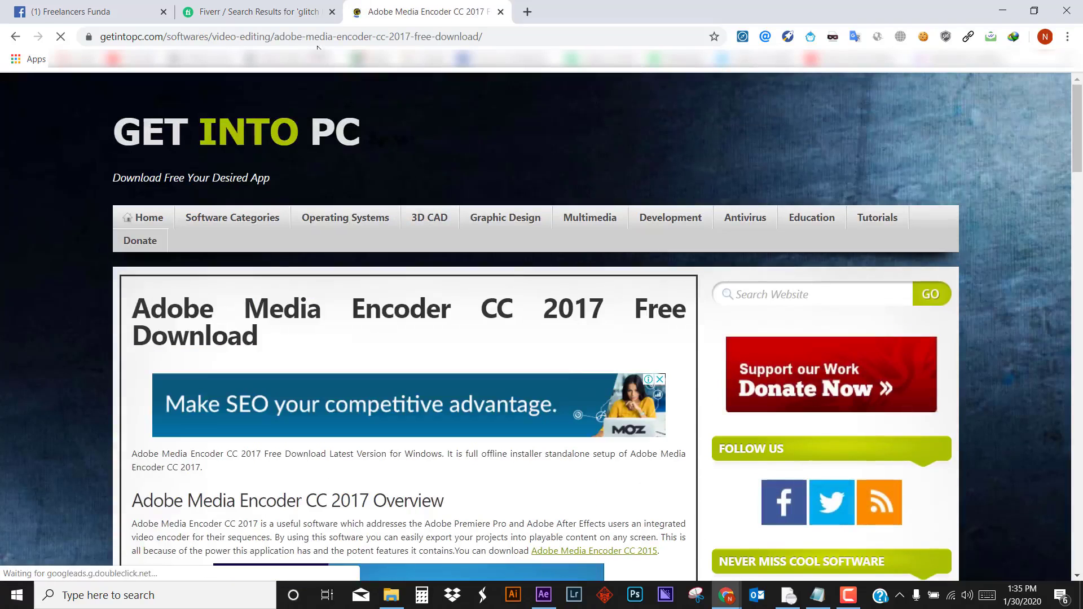
click(254, 12)
click(429, 11)
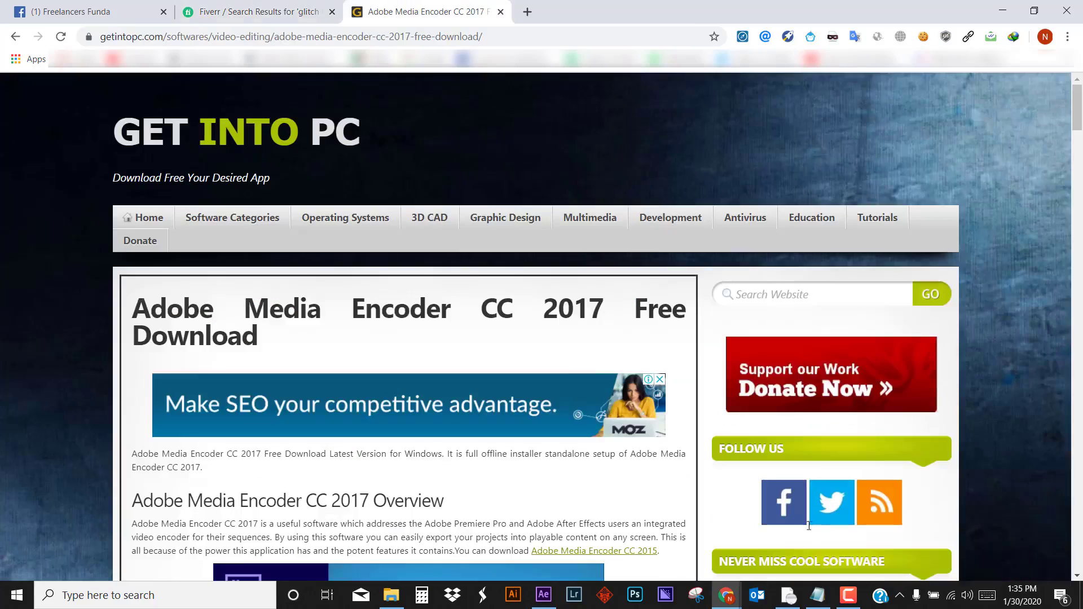
Step: Switch to After Effects, try to export the composition to the Adobe Media Encoder queue, and dismiss the AMT Subsystem Error dialog
click(544, 597)
click(10, 24)
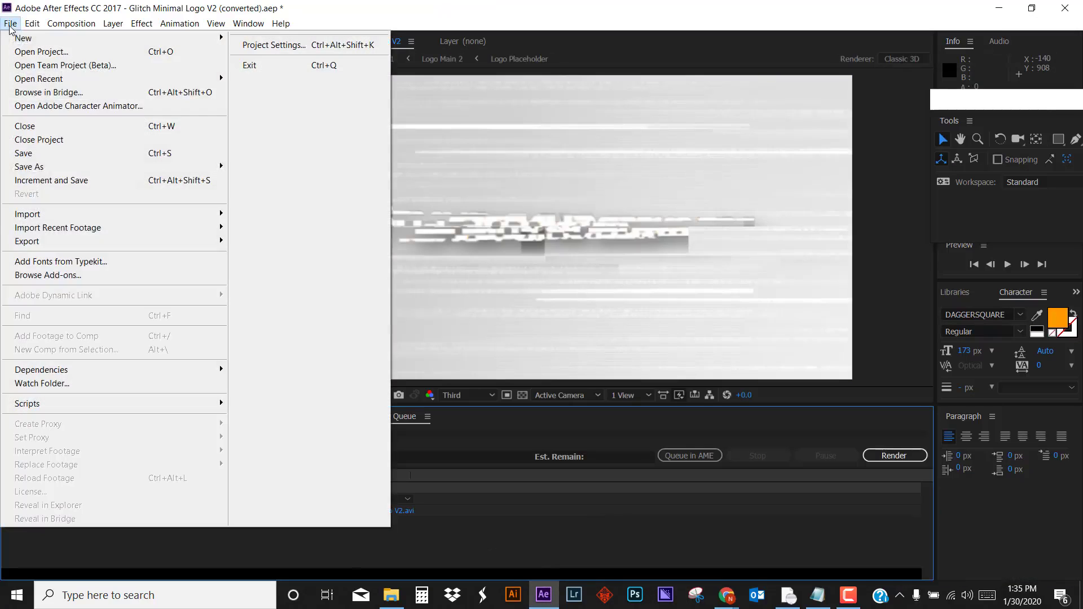
mouse_move(214, 241)
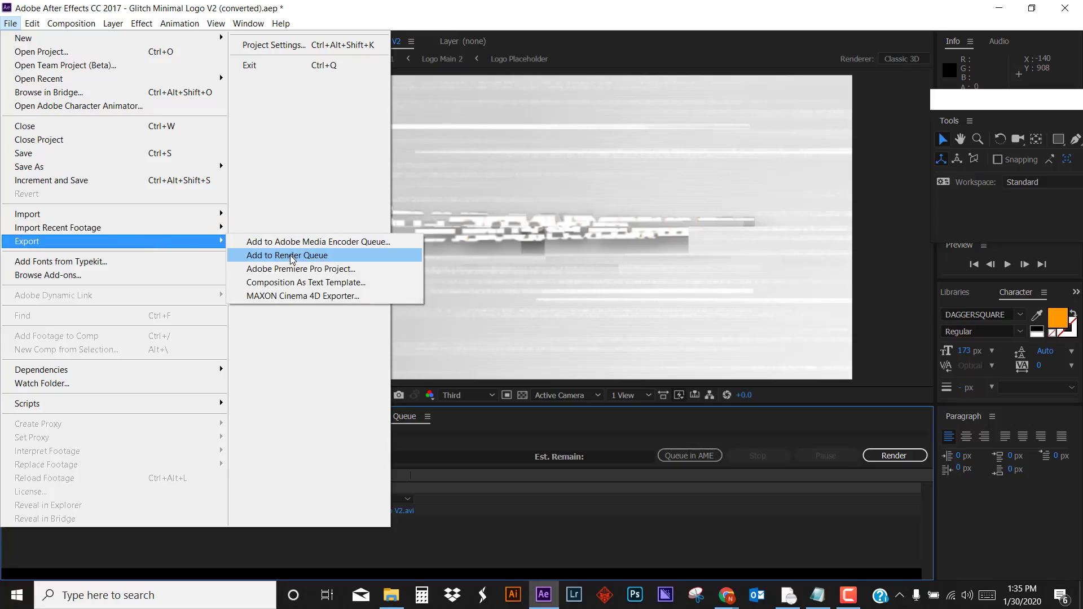
click(346, 244)
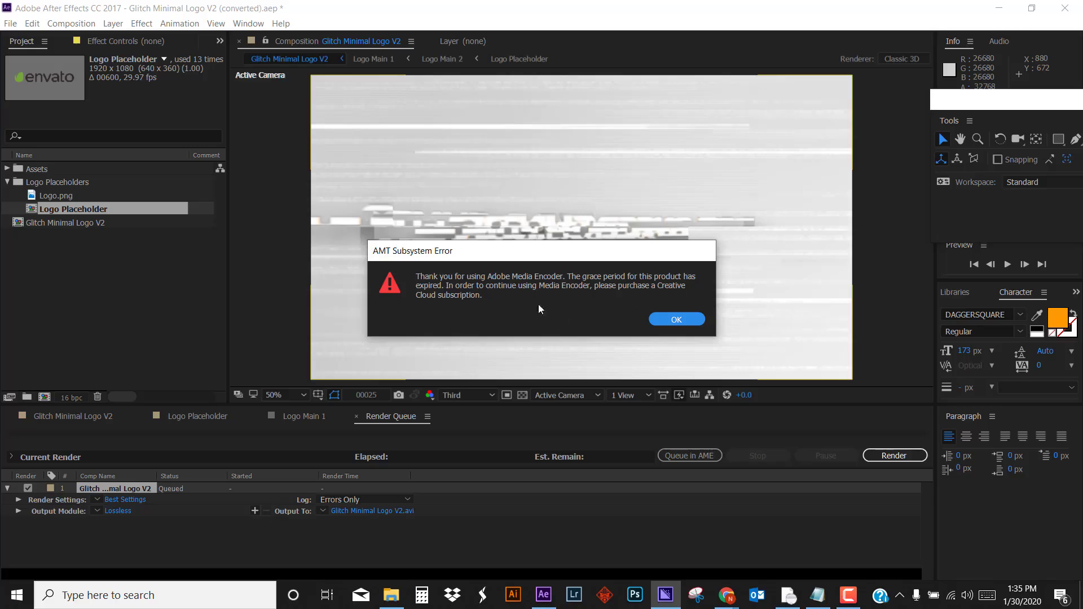
drag(461, 249, 412, 225)
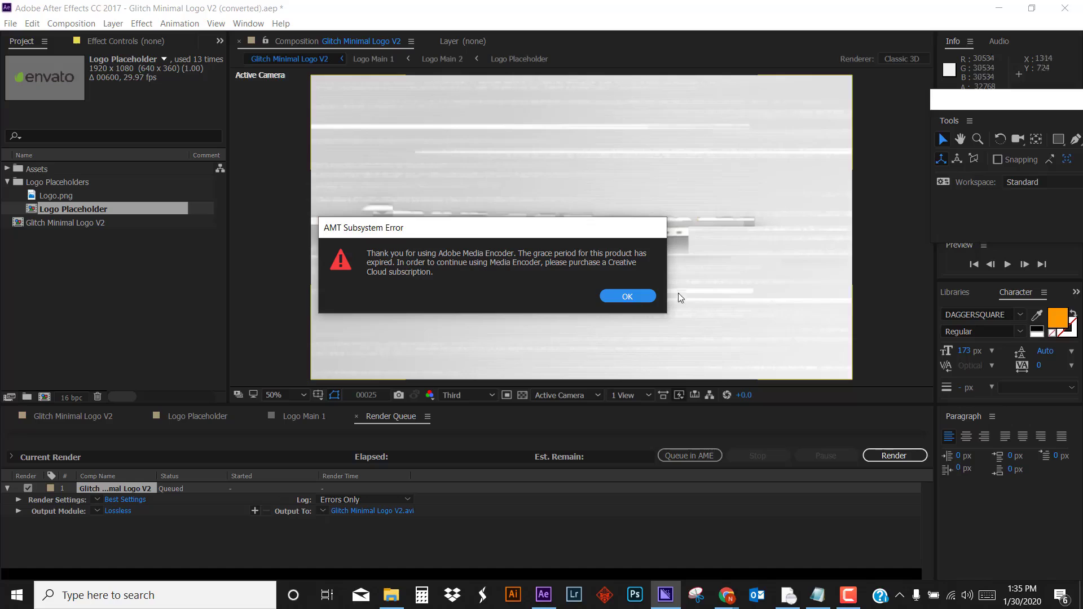
click(627, 296)
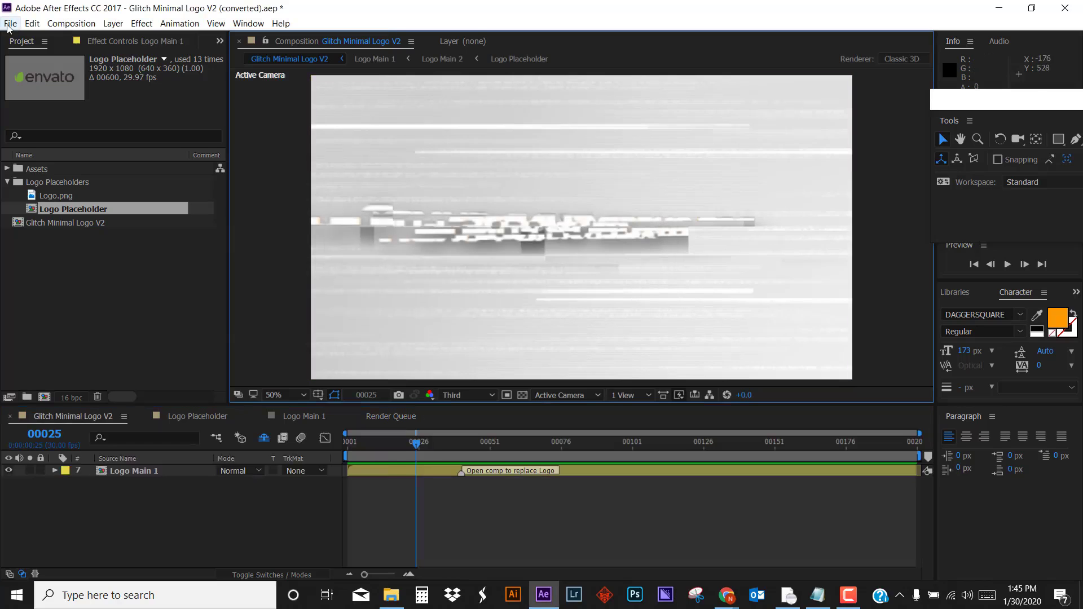
Step: Export the Glitch Minimal Logo V2 composition to the Adobe Media Encoder queue
click(11, 23)
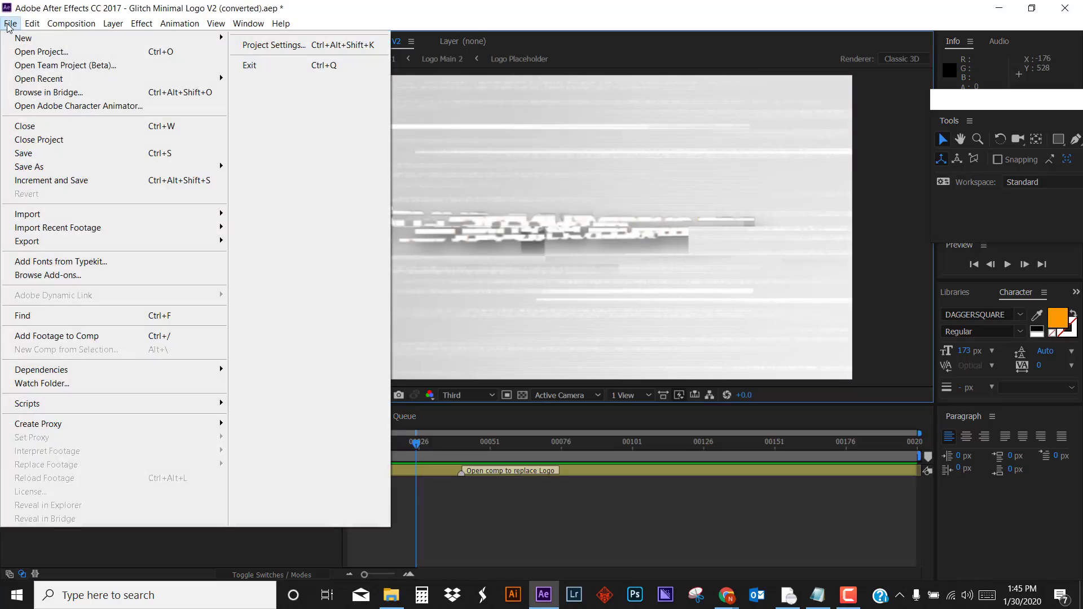
mouse_move(198, 241)
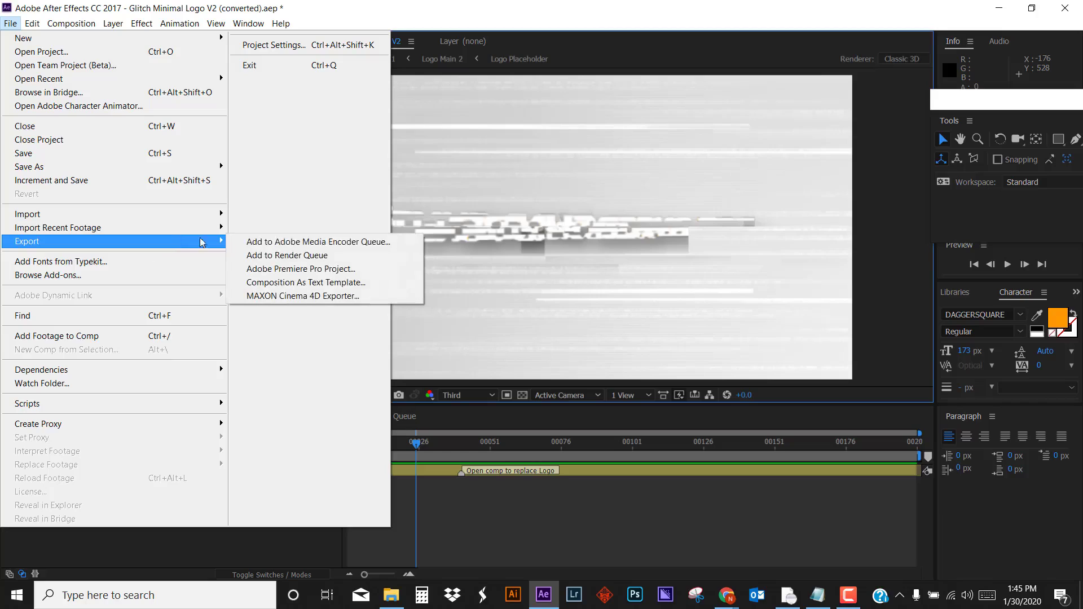
click(326, 246)
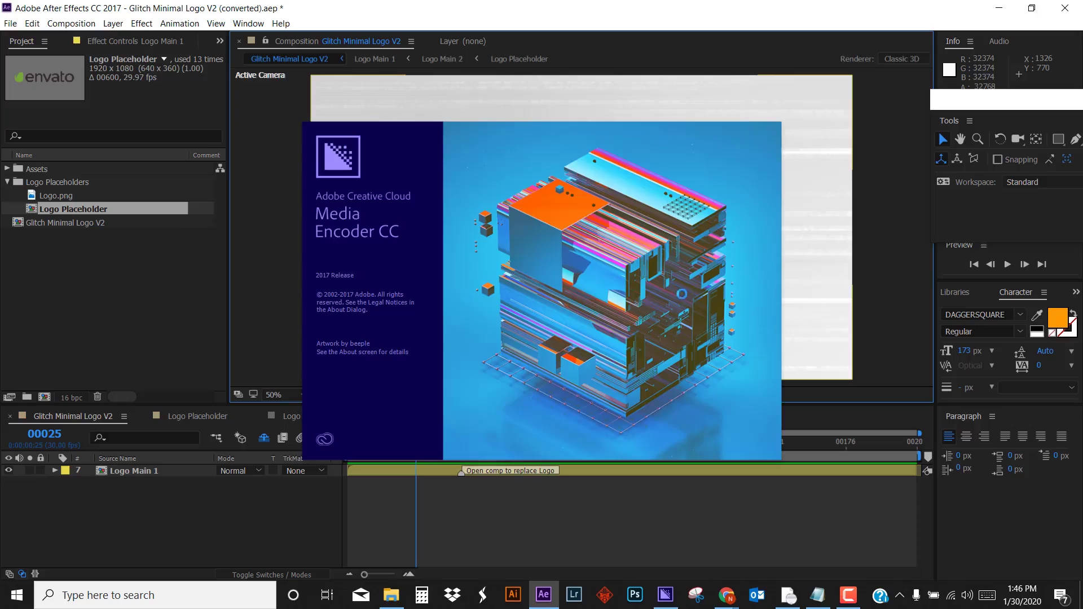